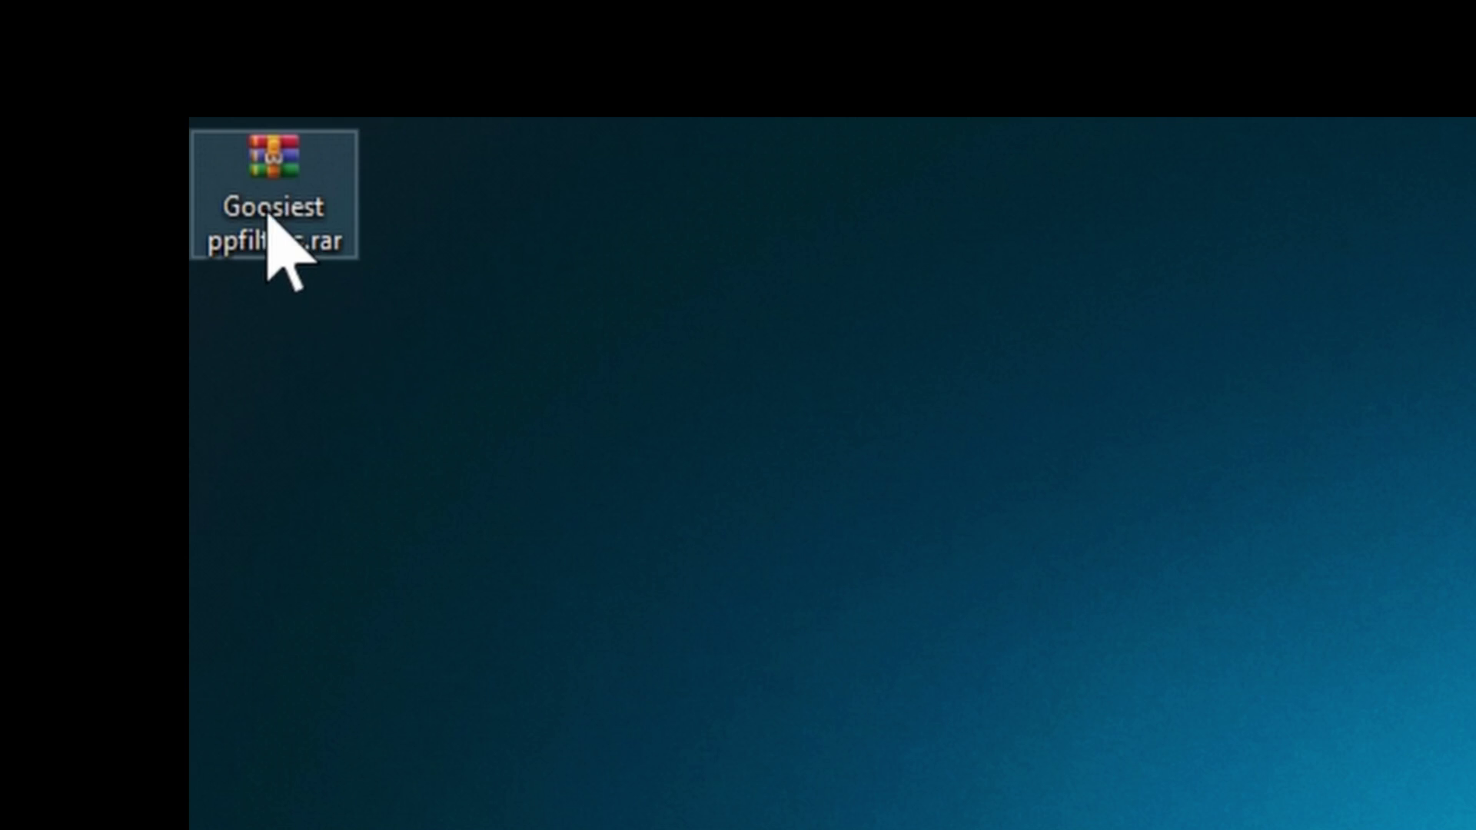
Extract Goosiest ppfilters.rar onto the desktop and open the extracted Goosiest folder.
right_click(39, 43)
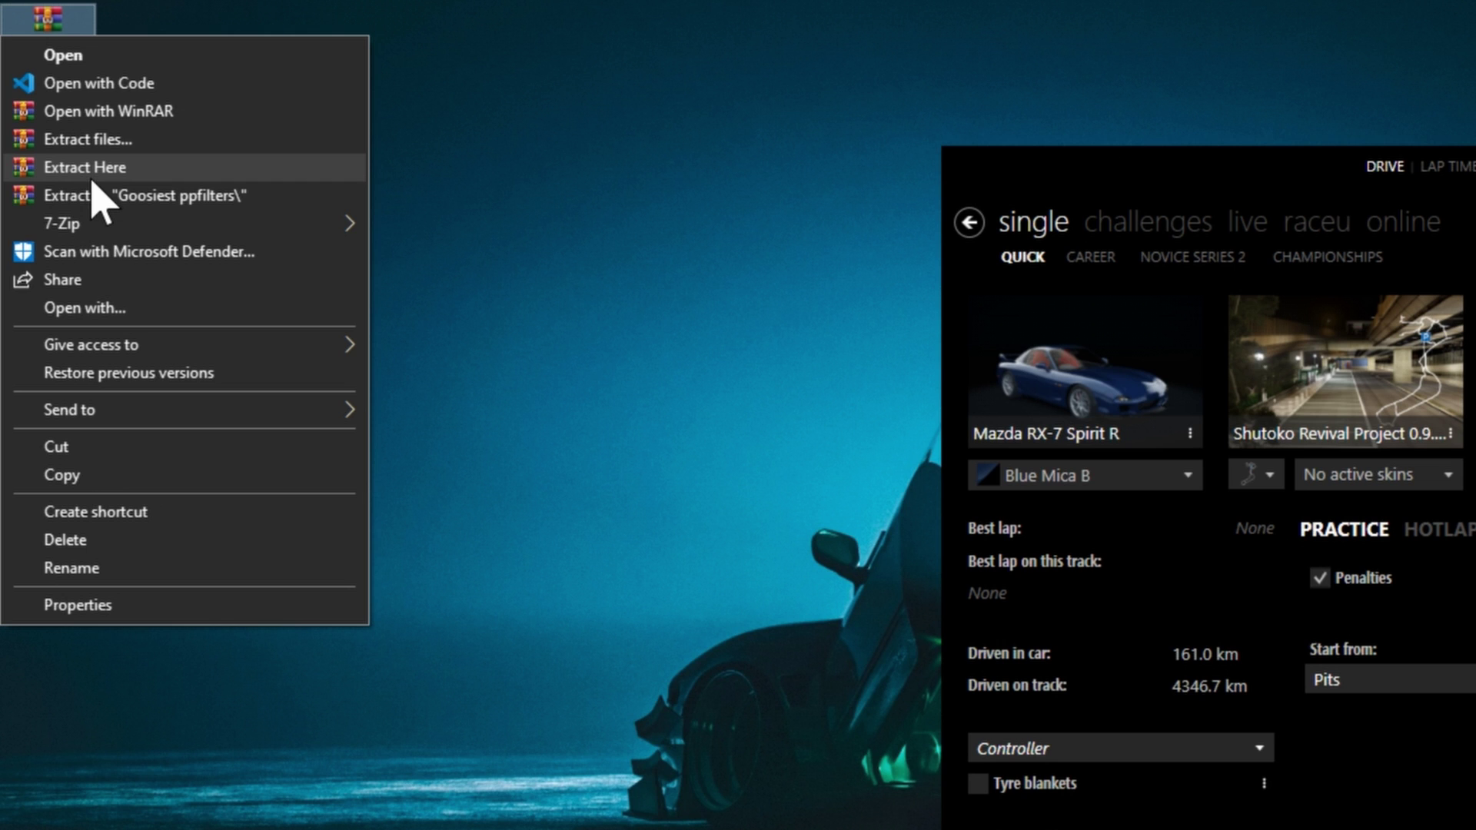
click(91, 173)
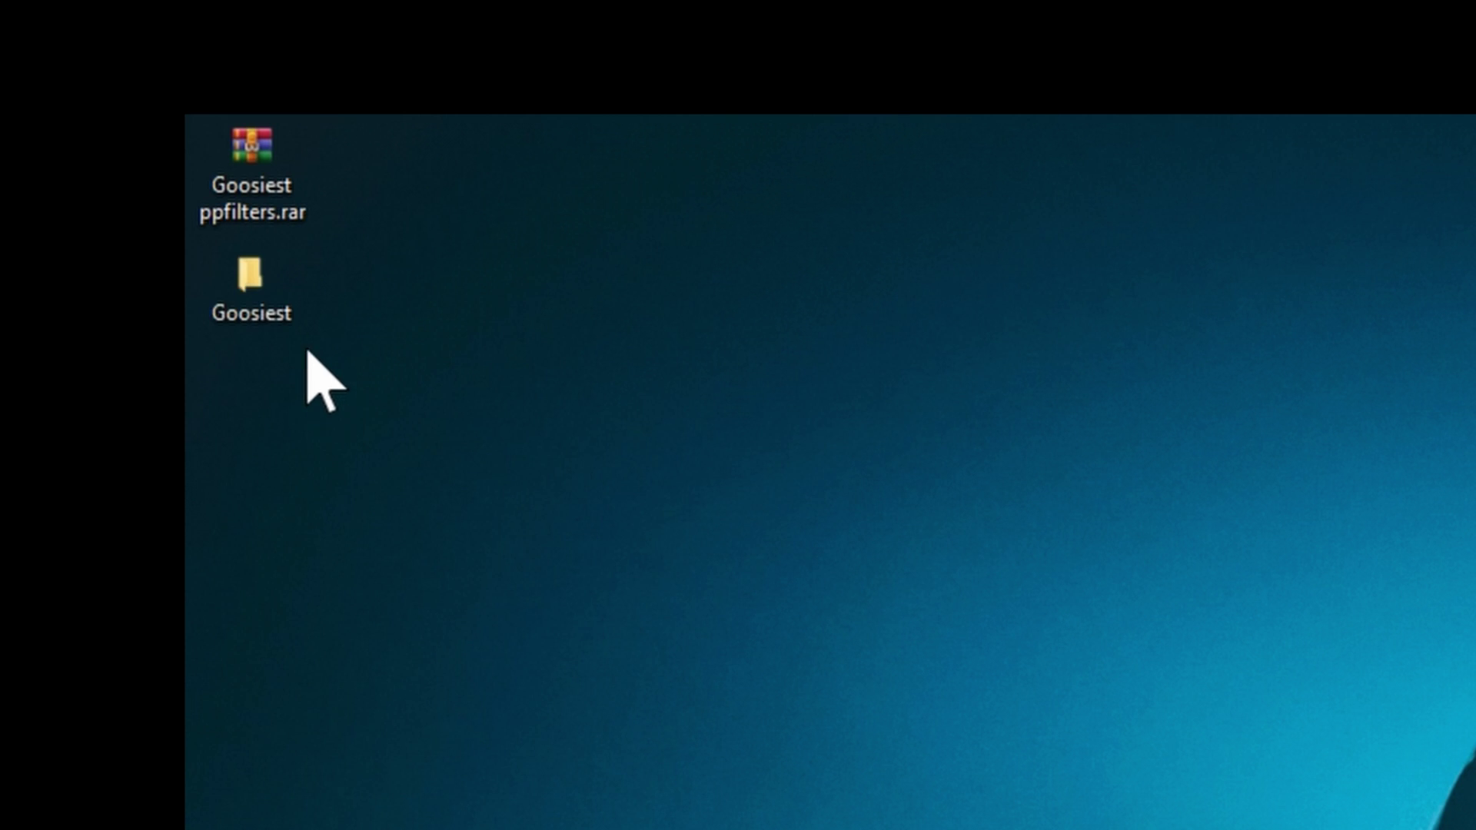
double_click(257, 306)
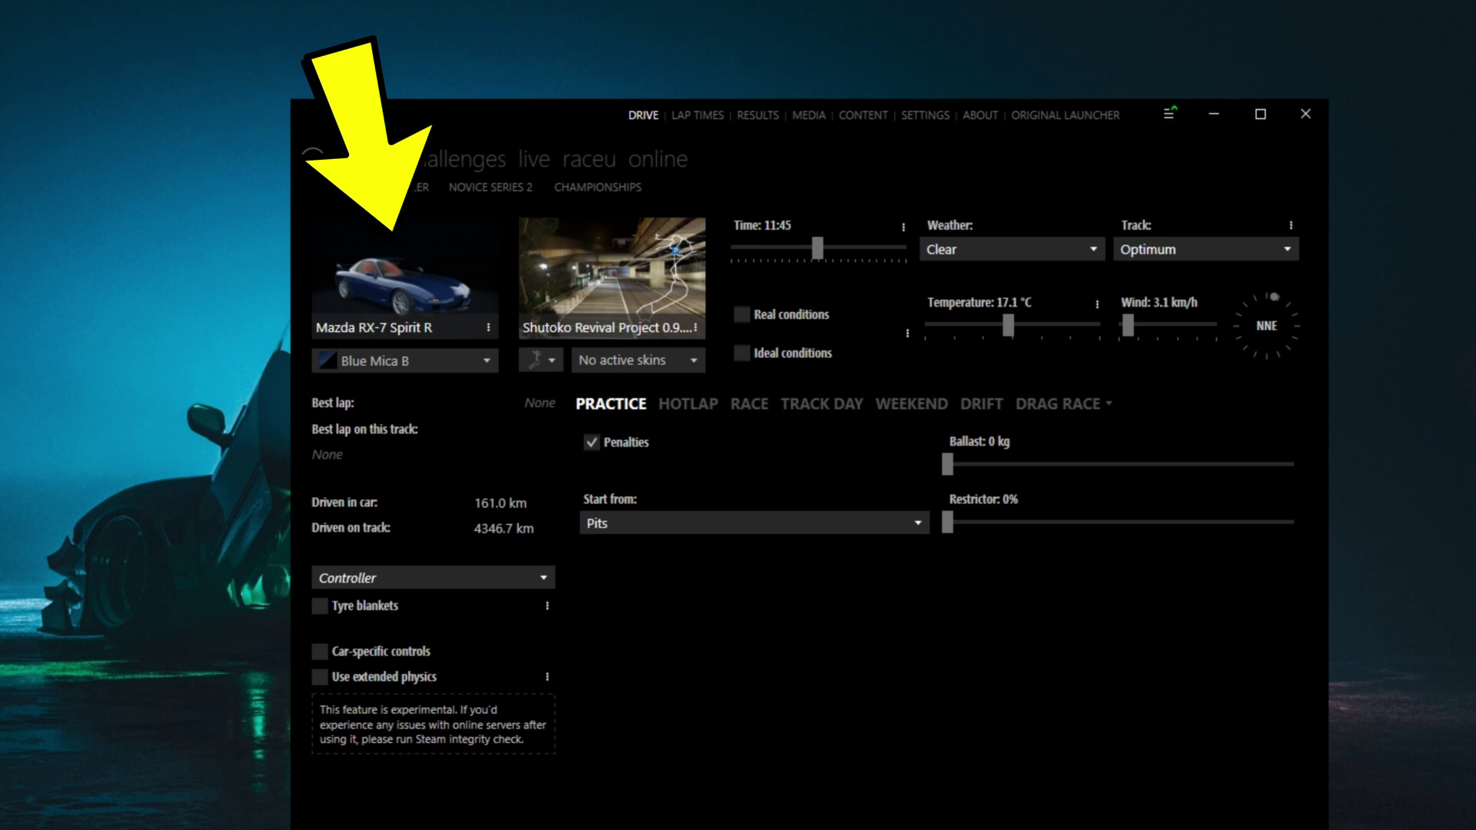
Open the Shutoko Revival Project track's folder from Content Manager and go up to the assettocorsa root folder, locating its system folder.
mouse_move(598, 304)
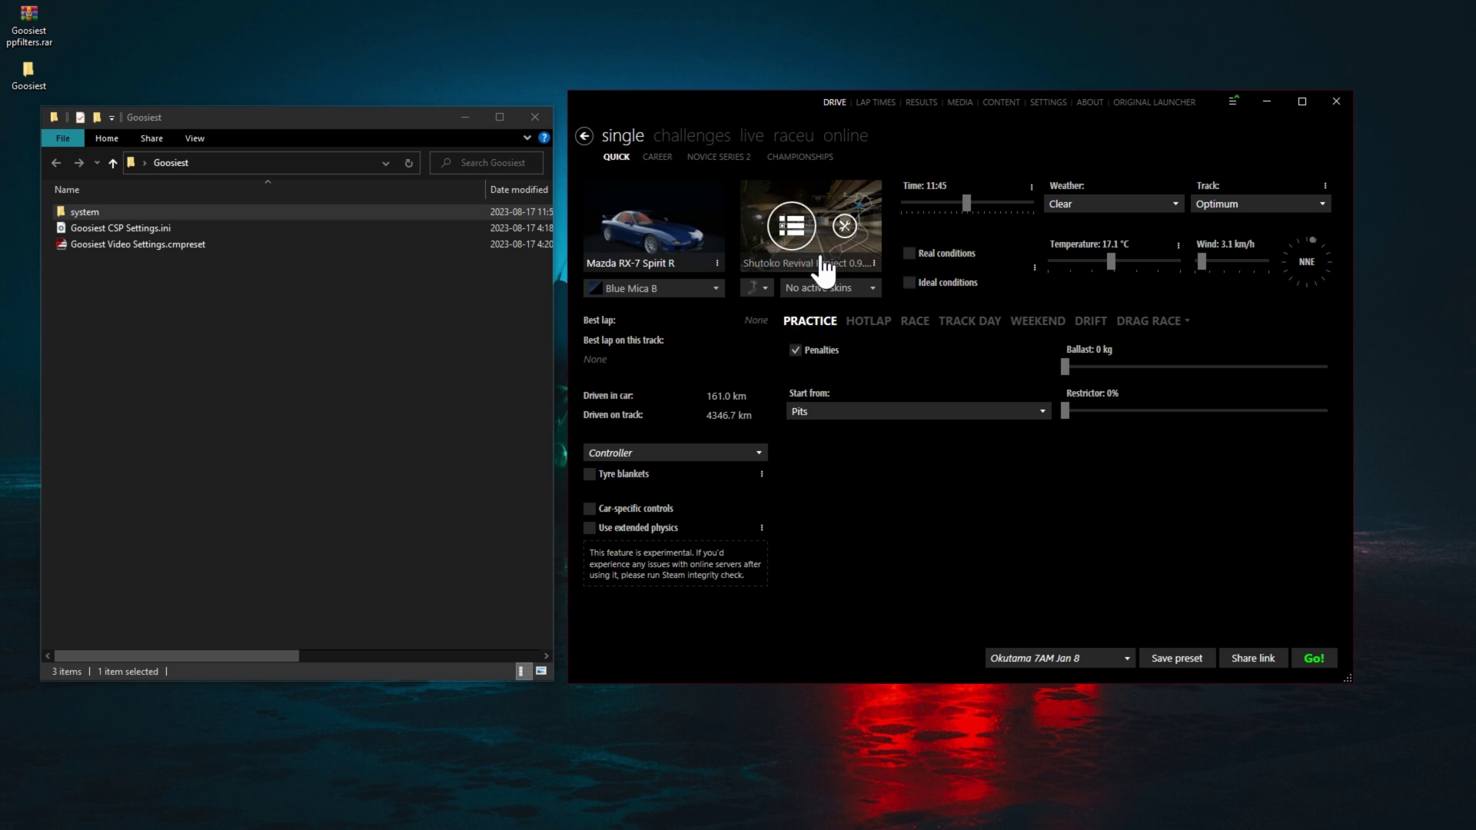
right_click(821, 262)
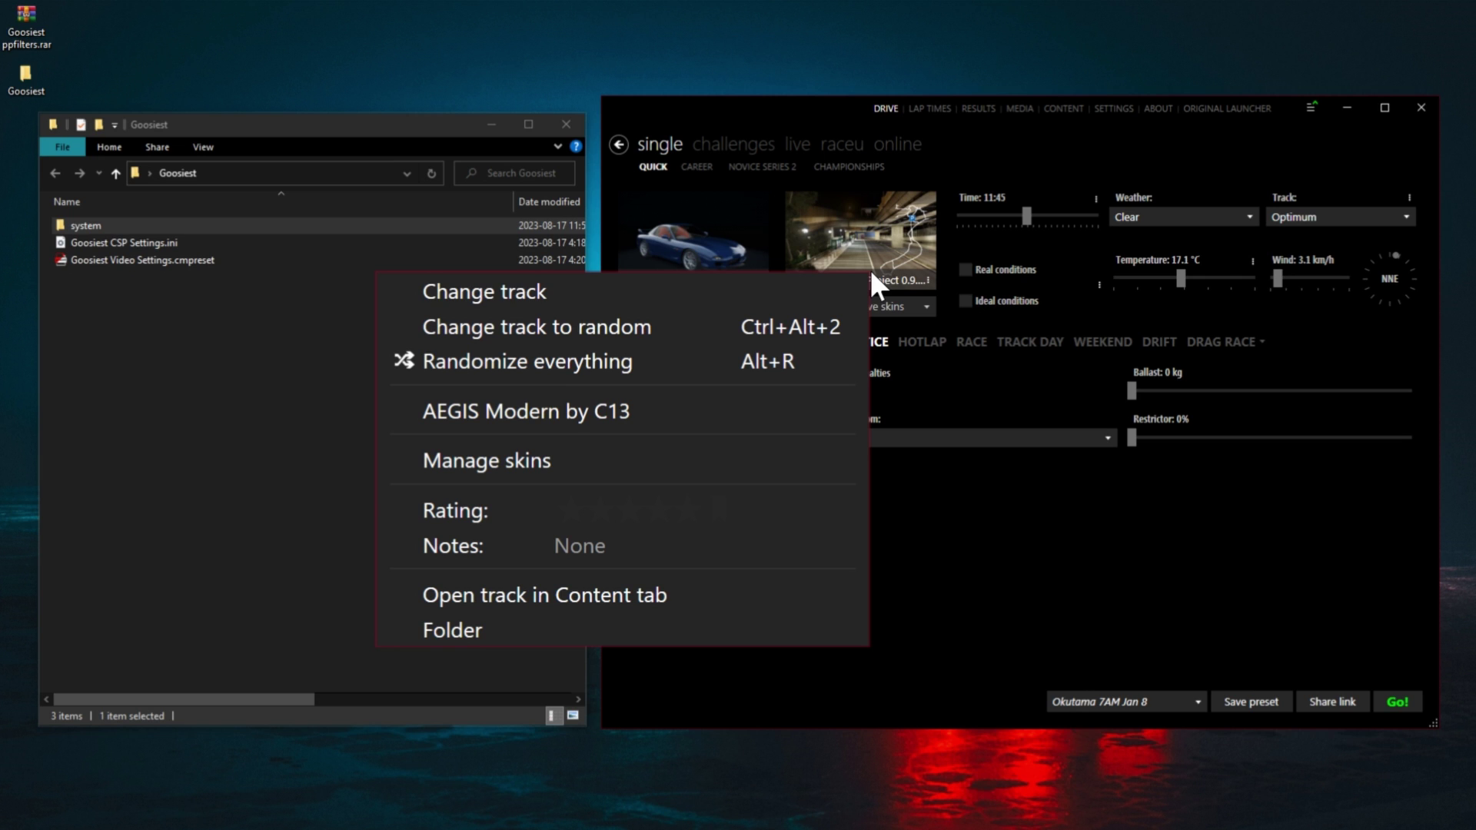
click(572, 630)
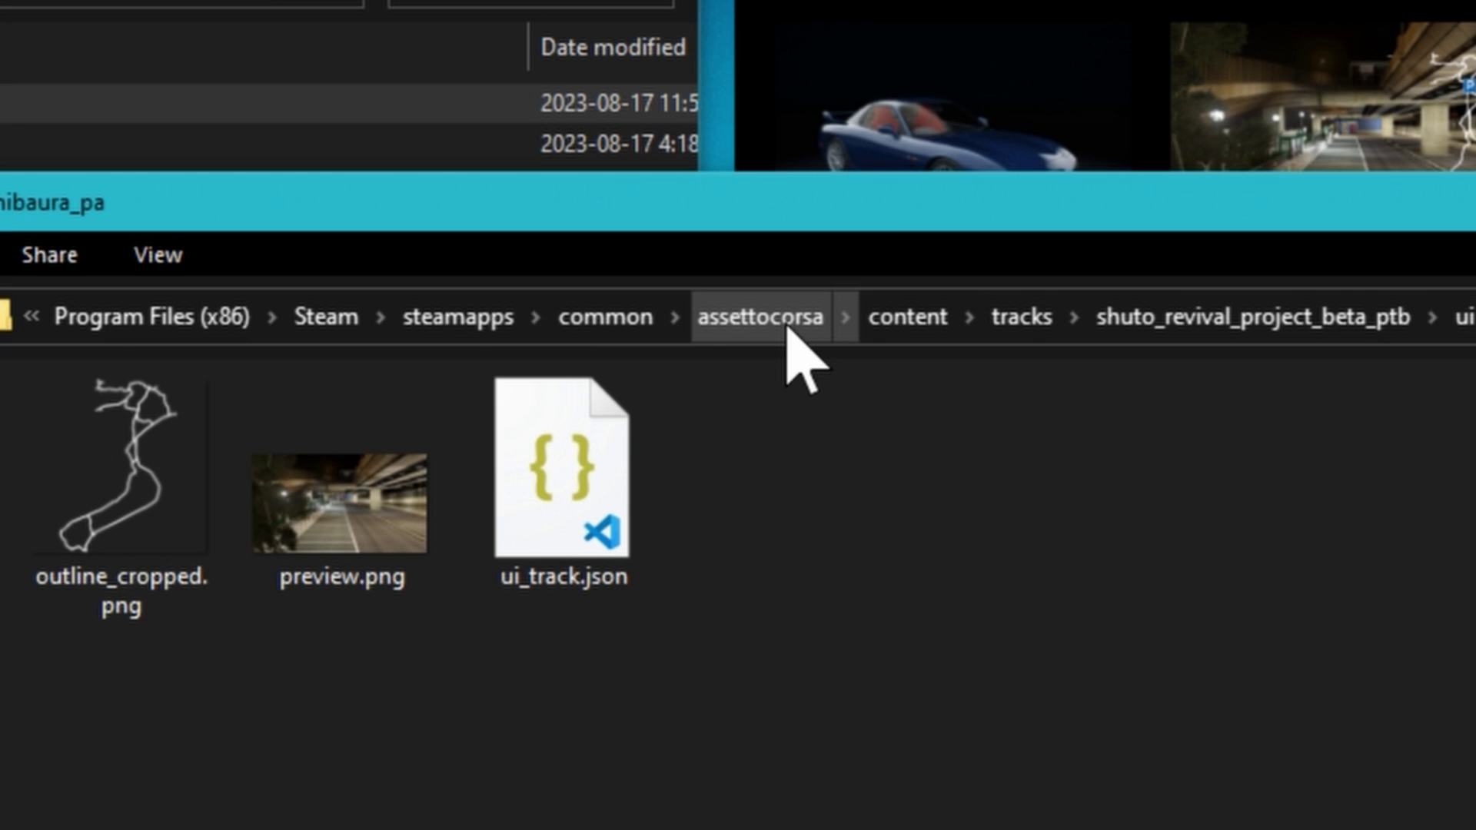
click(784, 317)
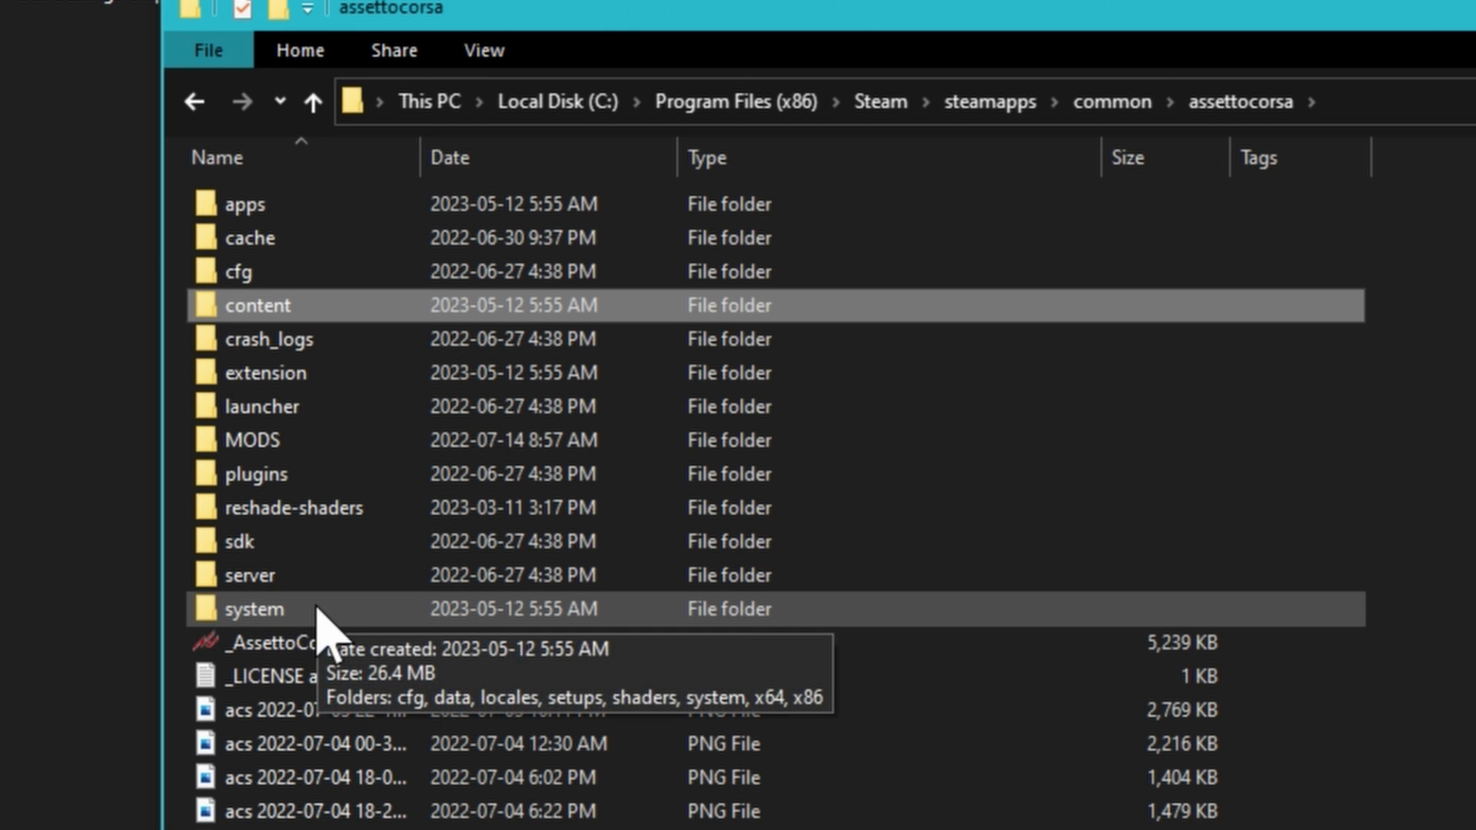
click(261, 512)
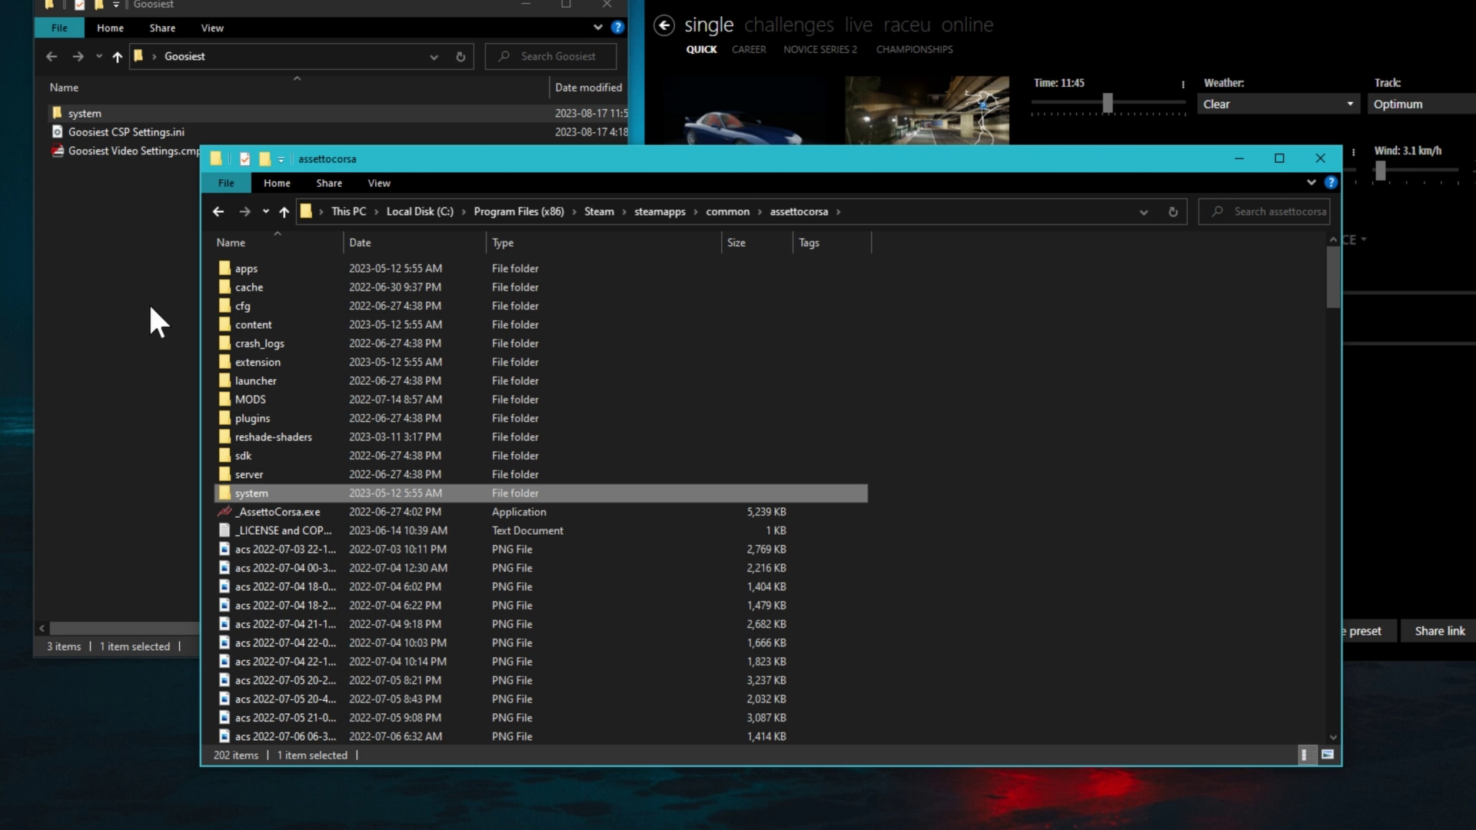
Move the system folder from the Goosiest folder into assettocorsa, replacing the files in the destination.
click(149, 303)
click(166, 113)
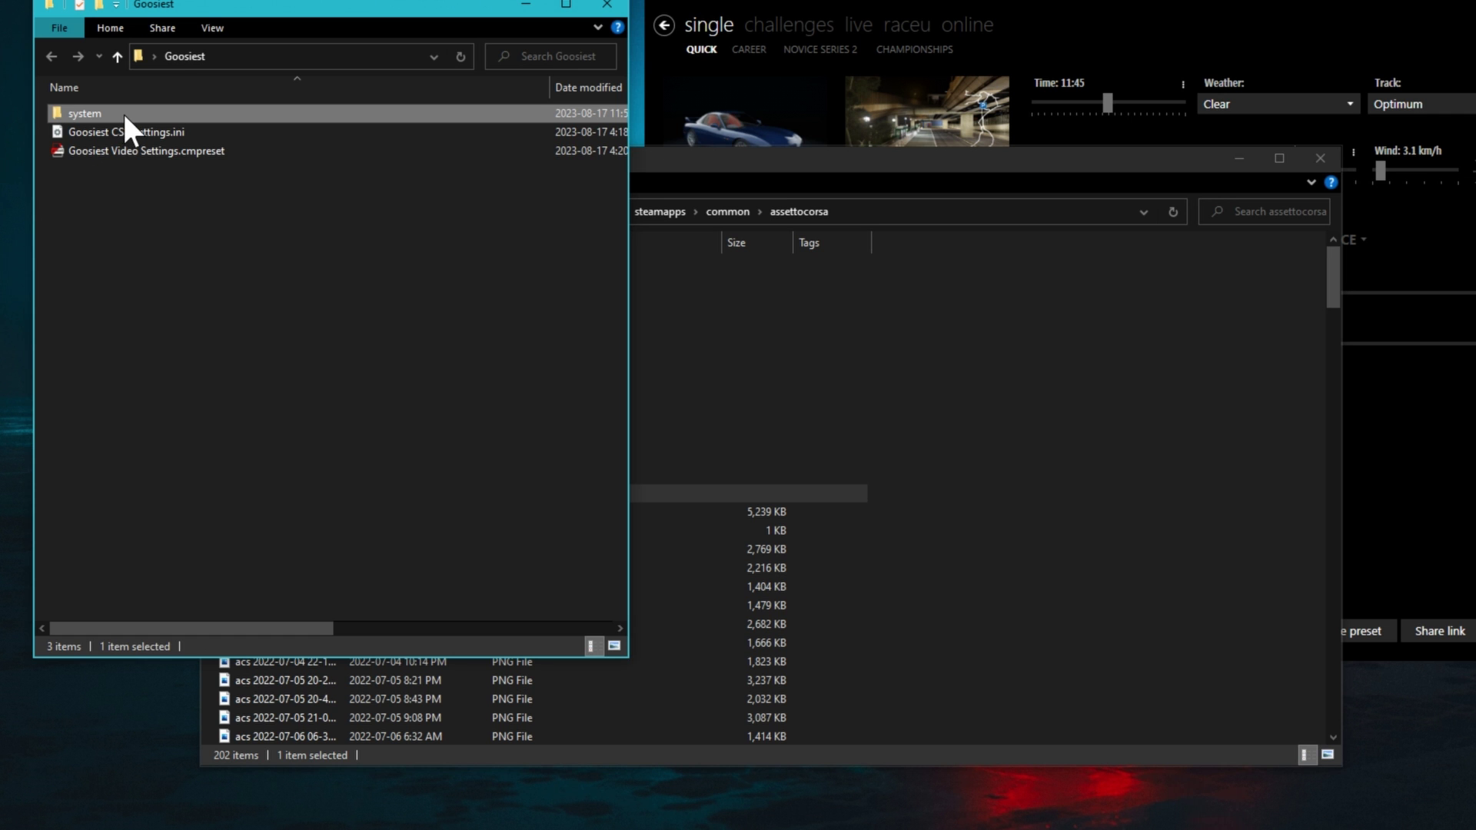
drag(123, 110, 1238, 475)
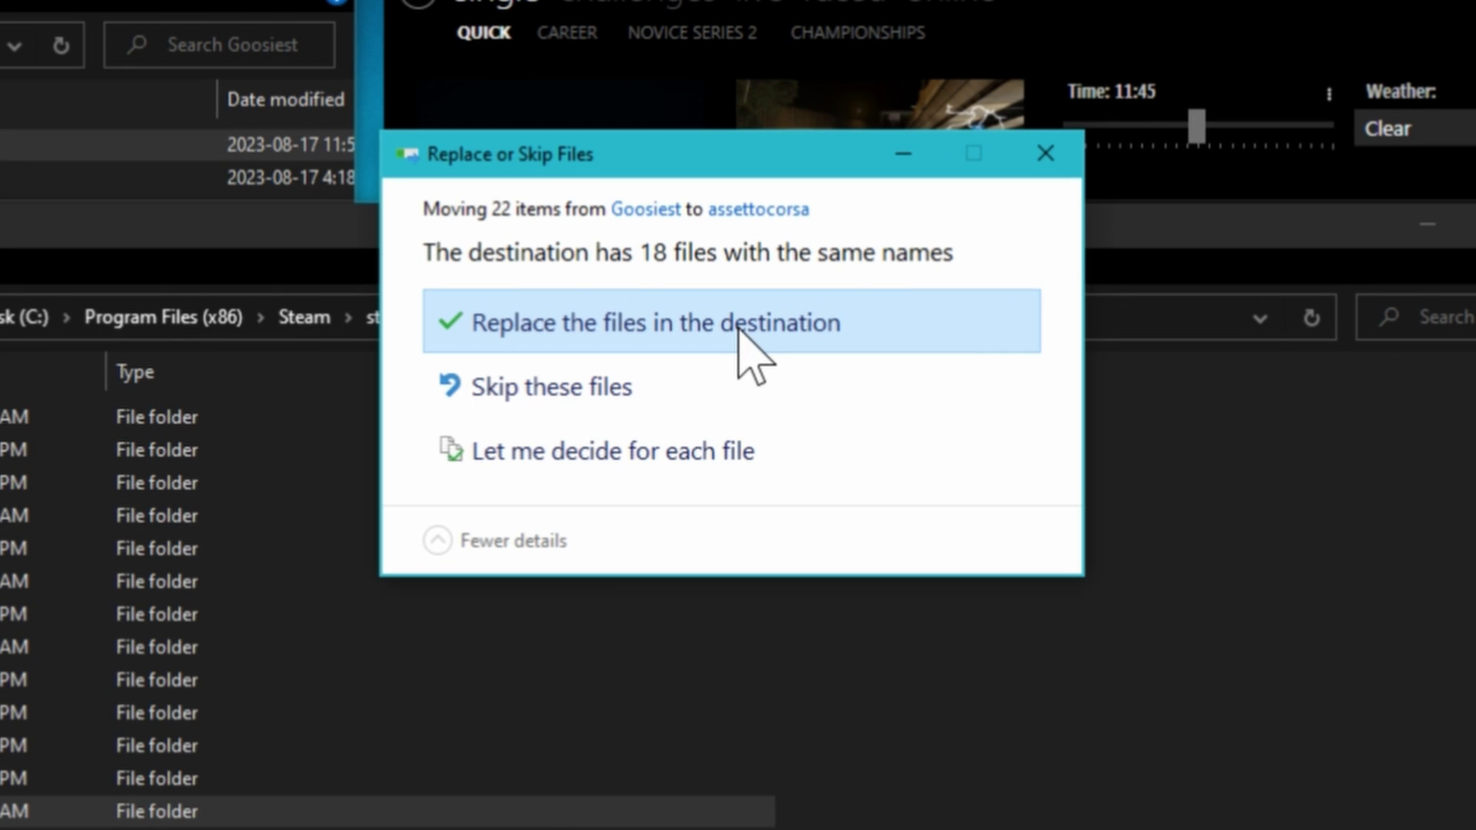
click(740, 332)
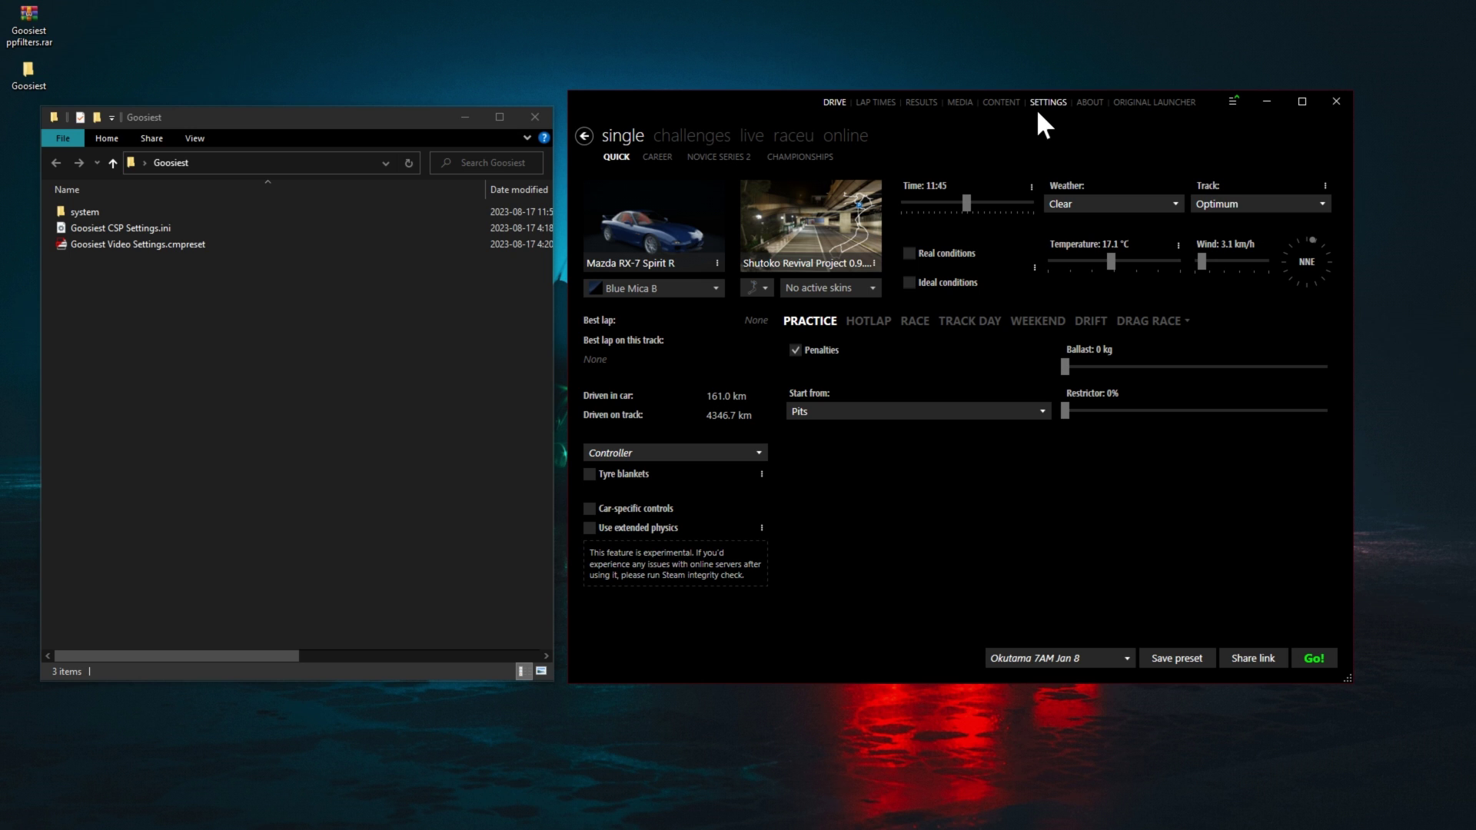
Load Goosiest Video Settings.cmpreset into Content Manager's settings, applying and saving the preset, and review the video settings.
click(1047, 104)
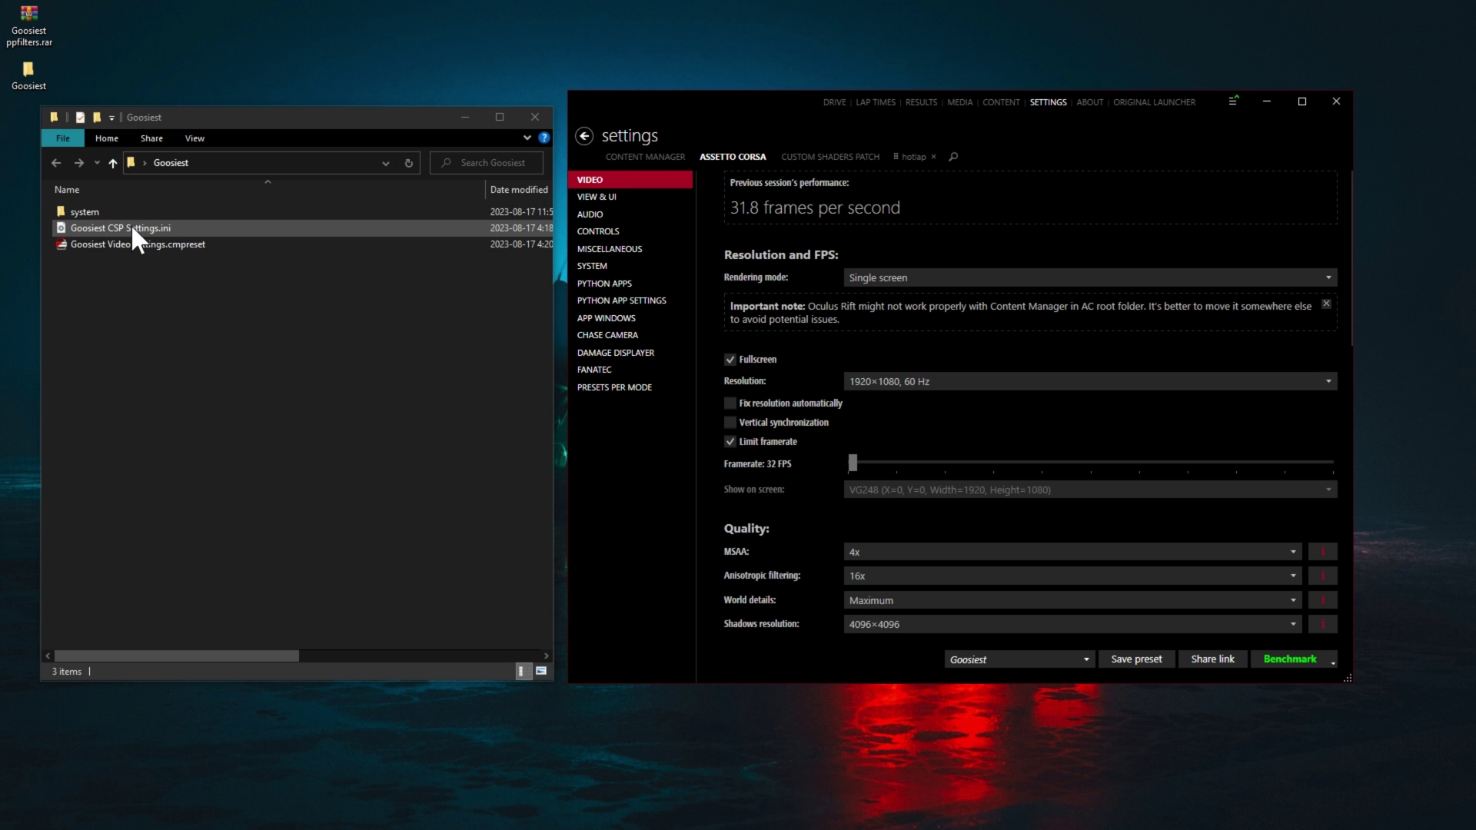
drag(134, 243, 703, 409)
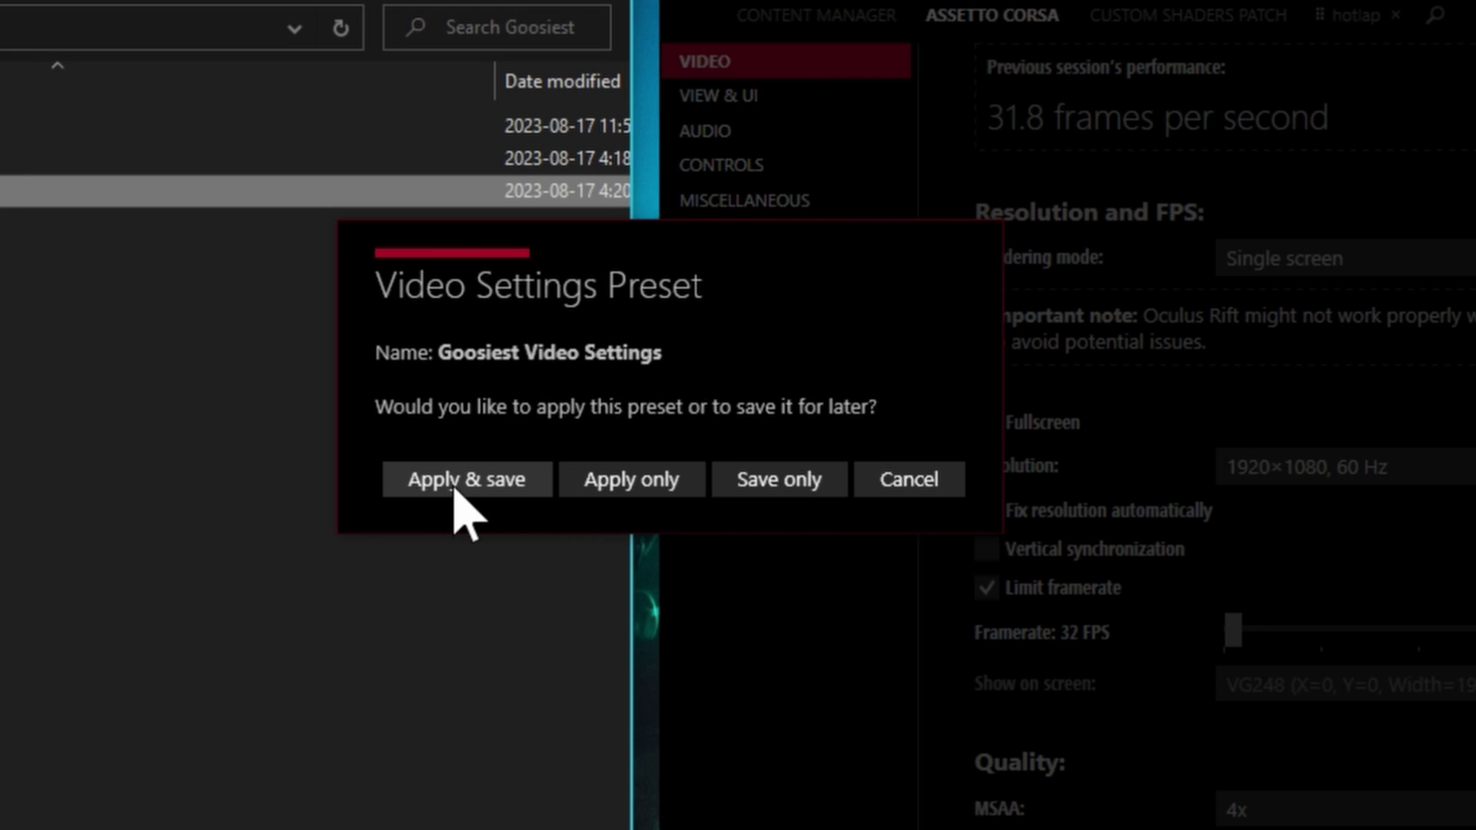
click(455, 485)
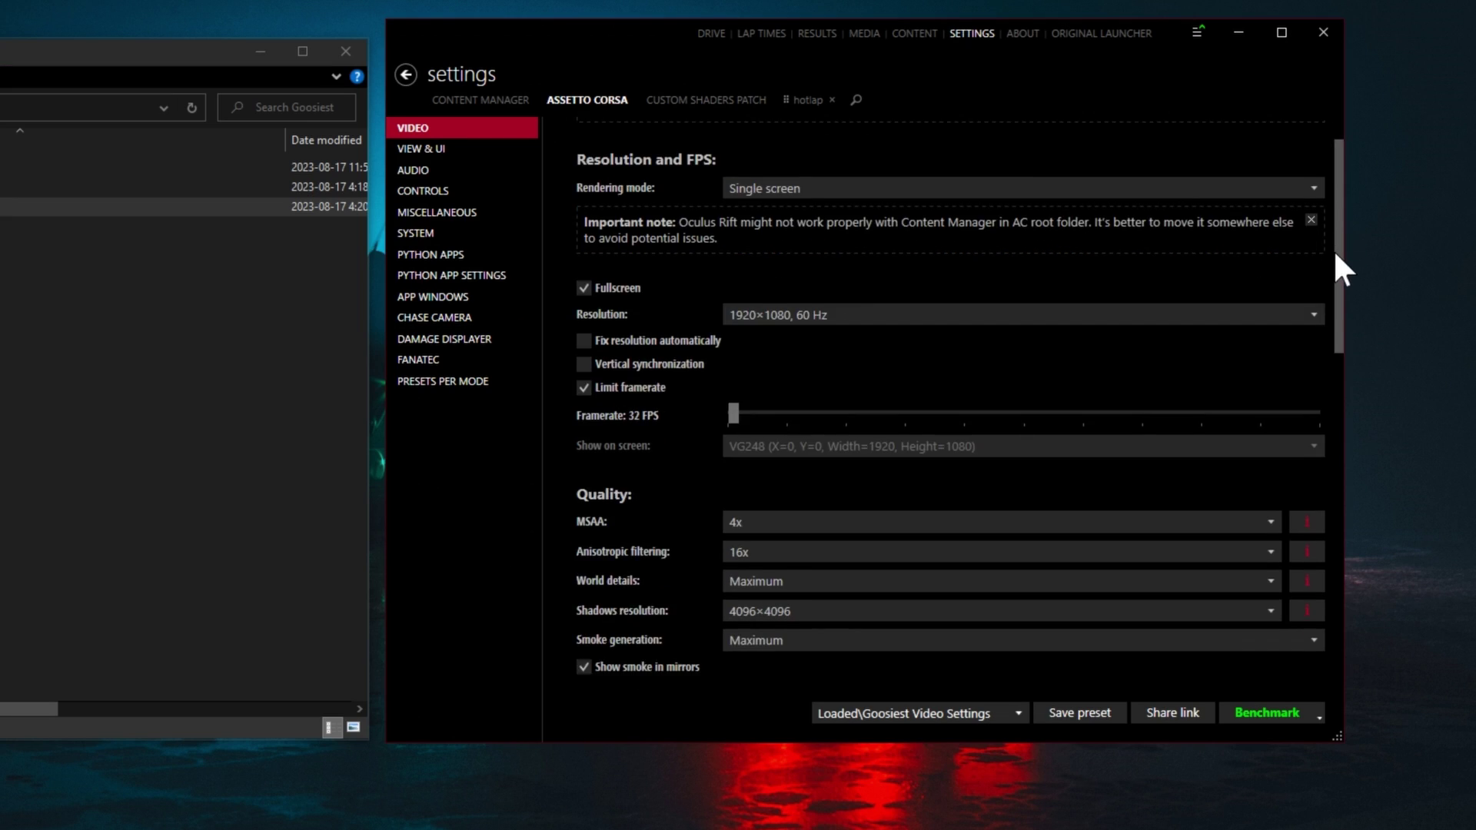
drag(1332, 249, 1337, 481)
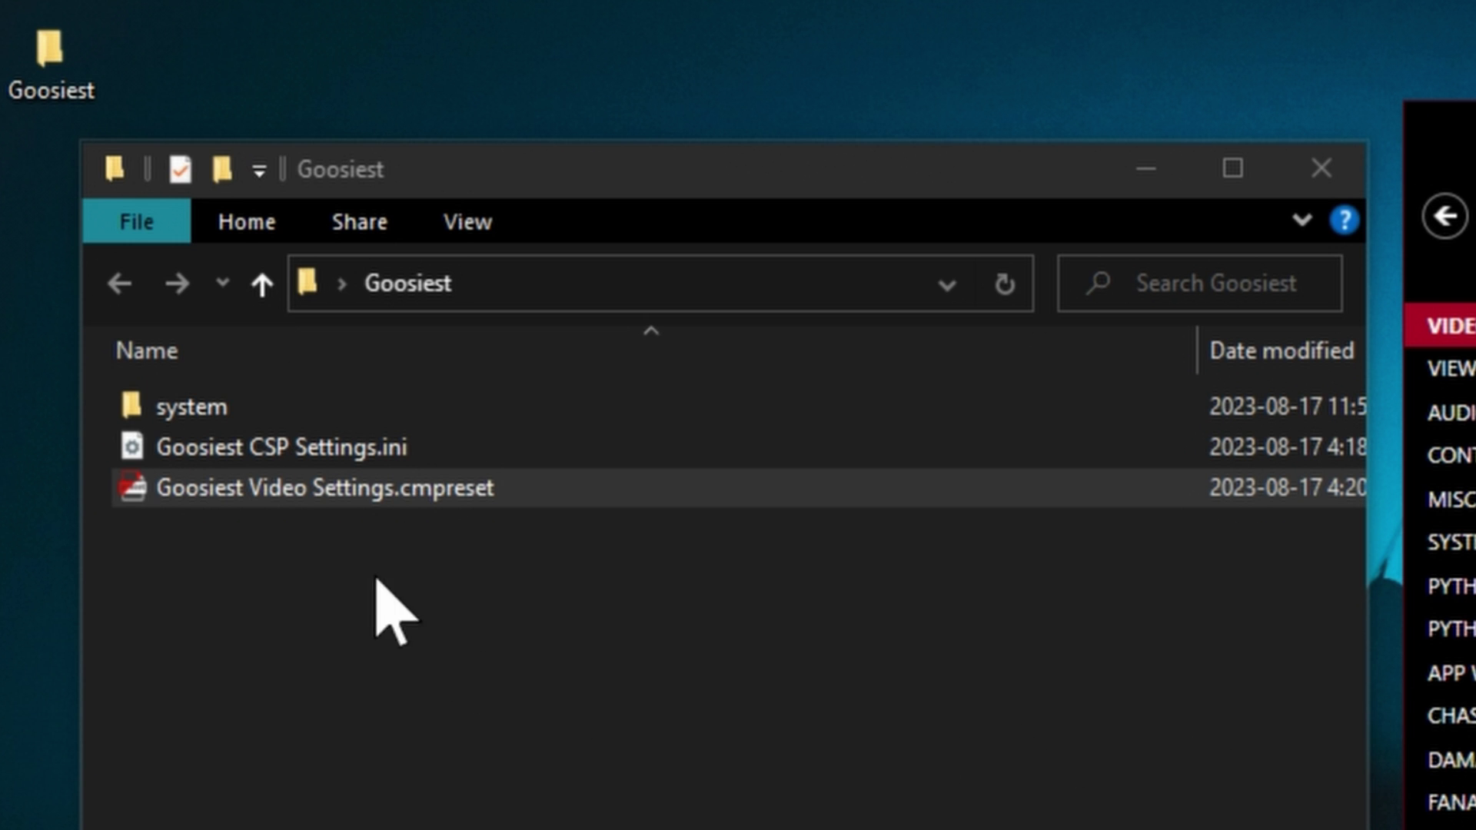
Load Goosiest CSP Settings.ini into Content Manager, apply and save it, and show the Custom Shaders Patch settings.
drag(319, 459, 851, 455)
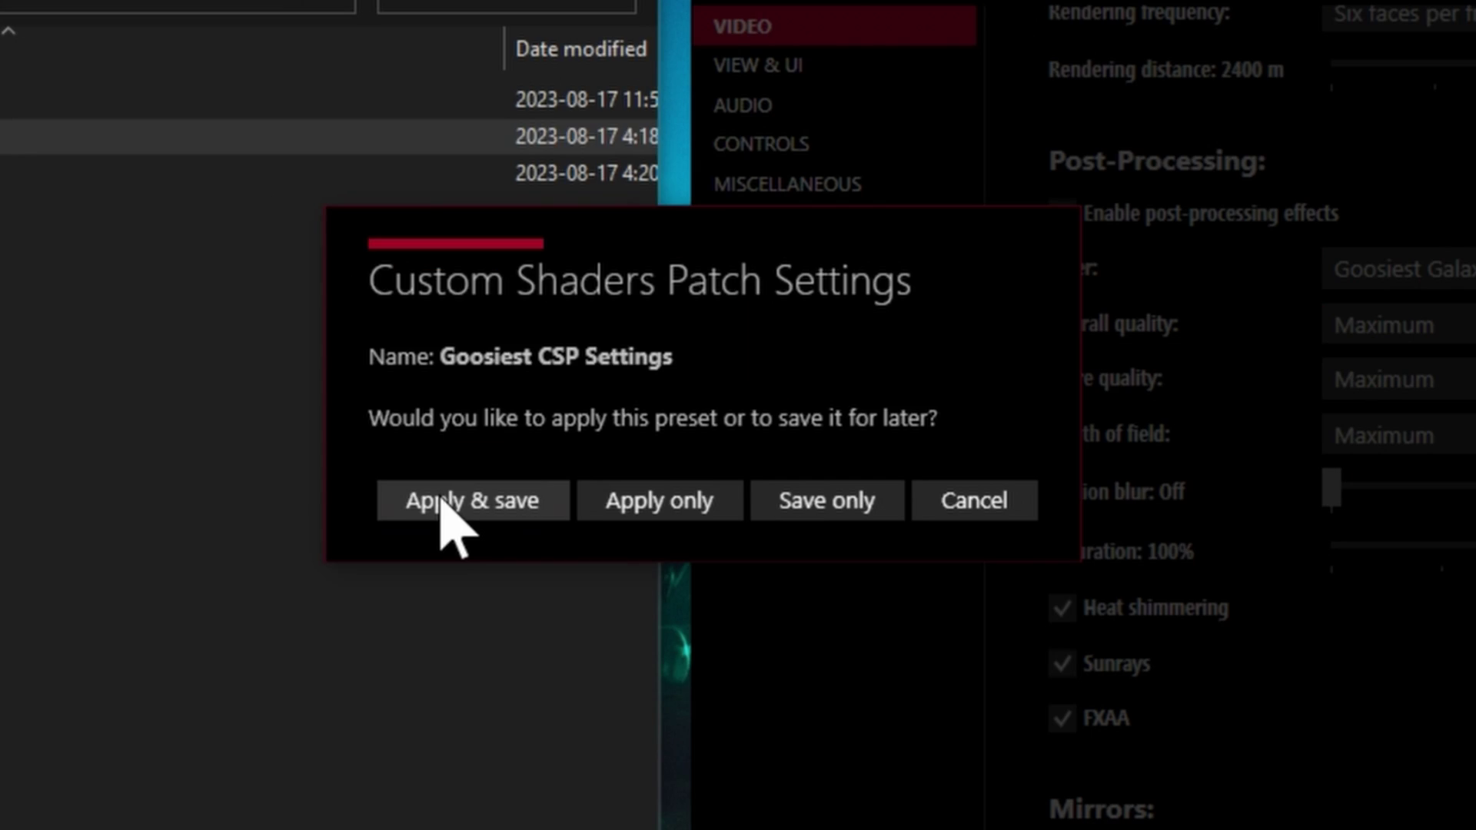
click(459, 387)
click(703, 85)
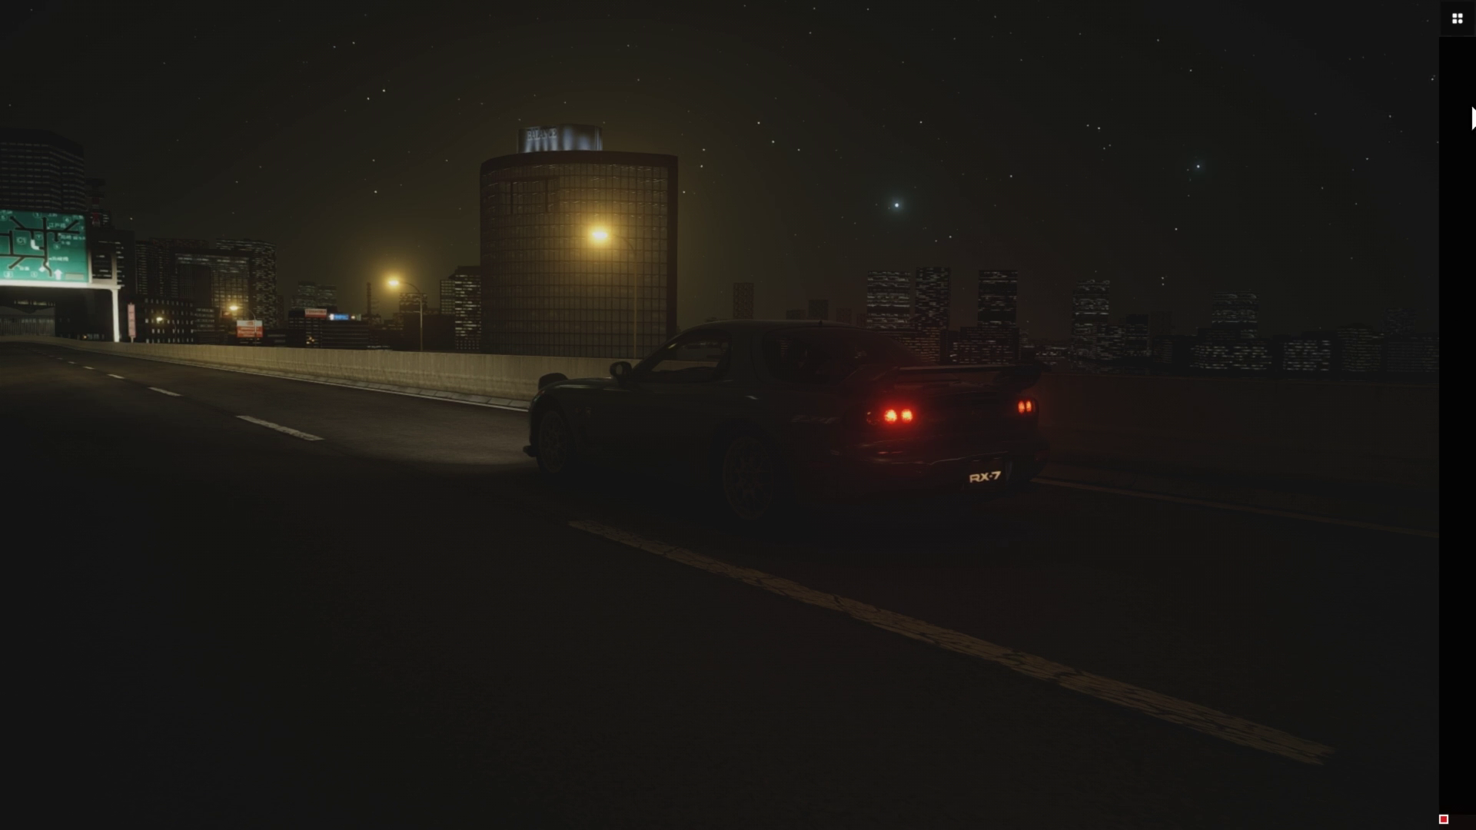
Open the Pure Config app in the game, move its window clear of the app list, and expand the PP adjustments.
click(1457, 19)
scroll(1406, 76, up, 10)
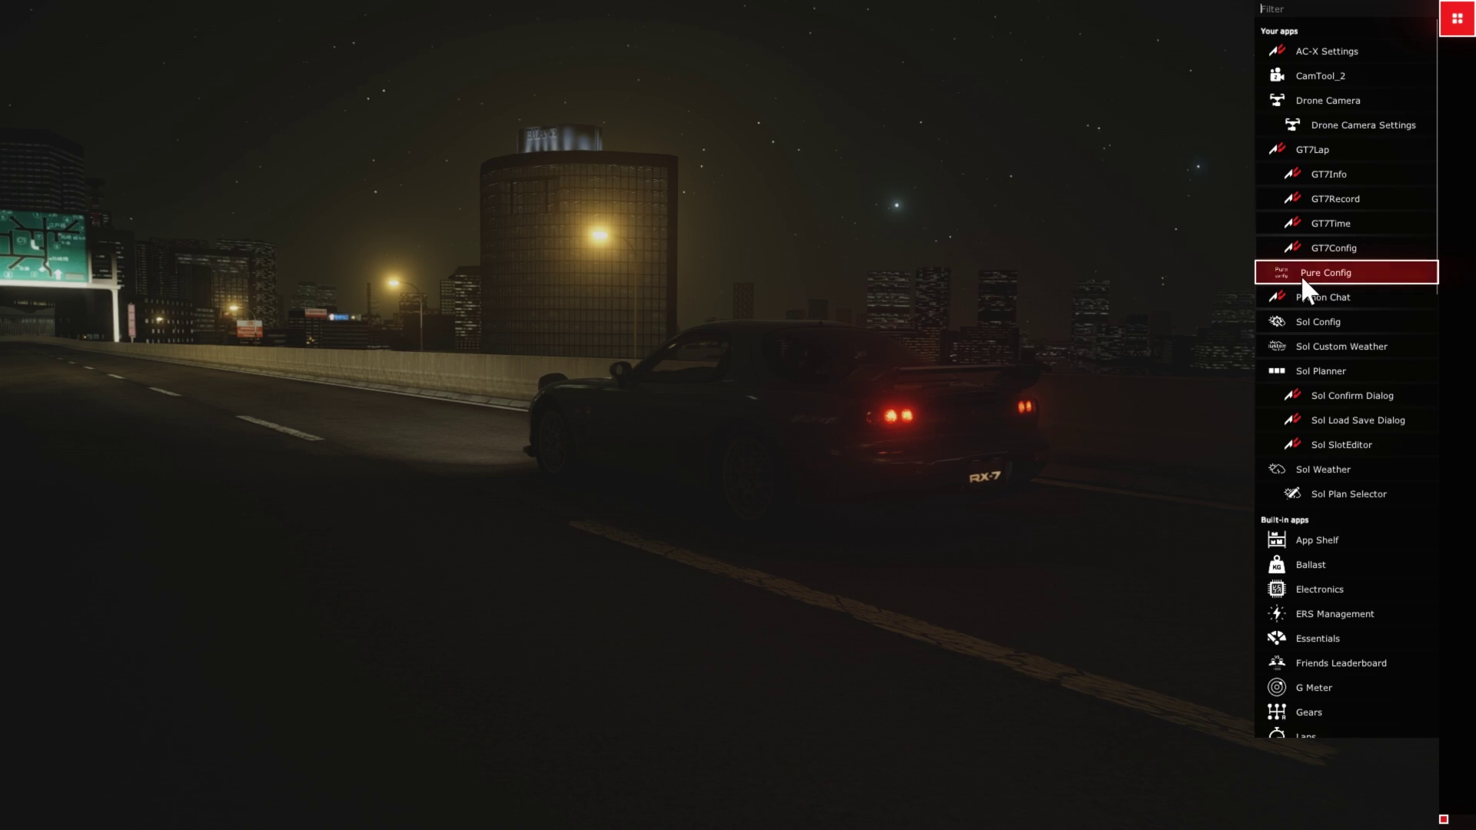
click(1107, 546)
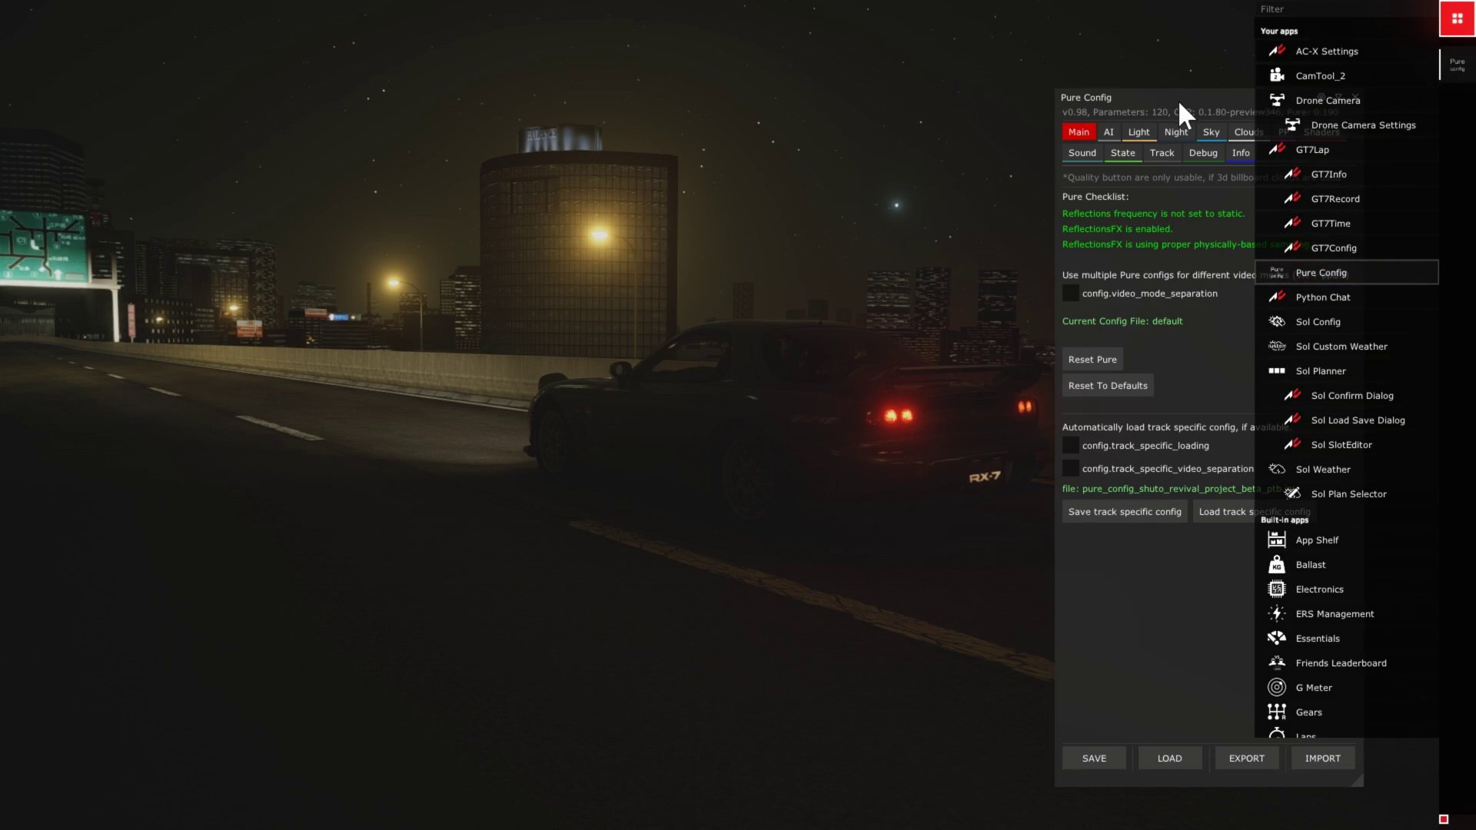
drag(1178, 99, 241, 80)
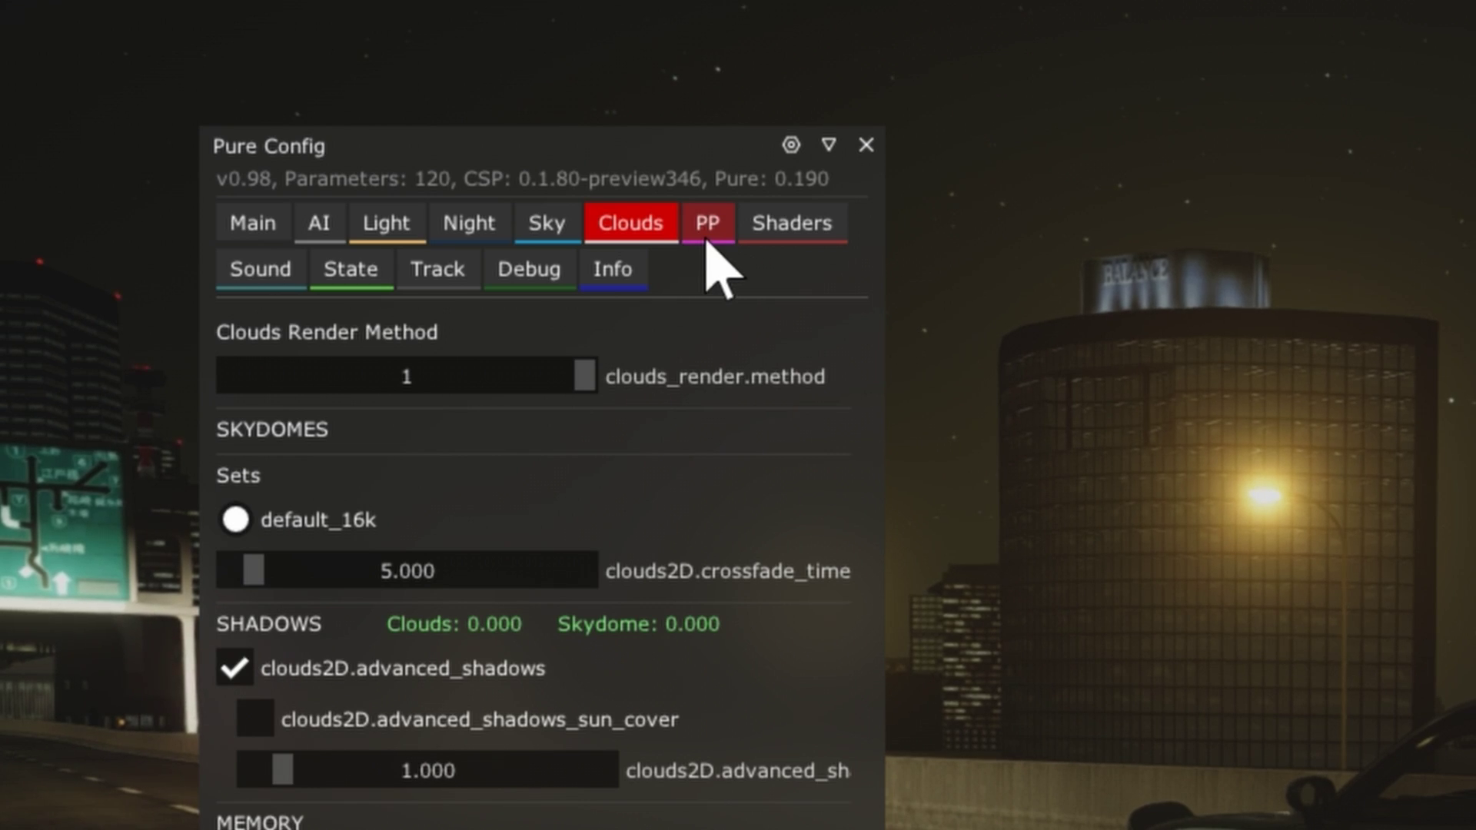
click(714, 240)
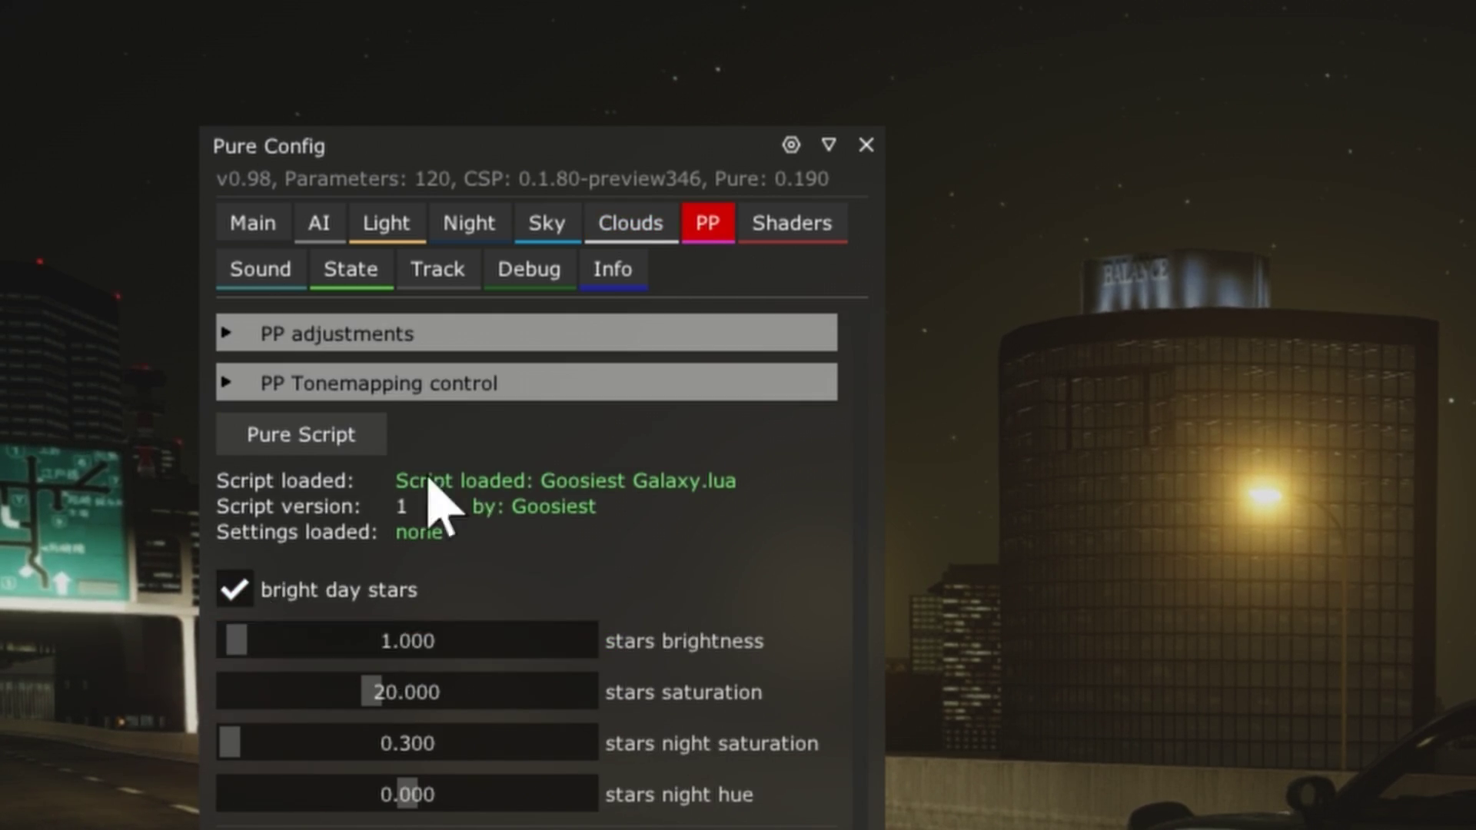
click(342, 340)
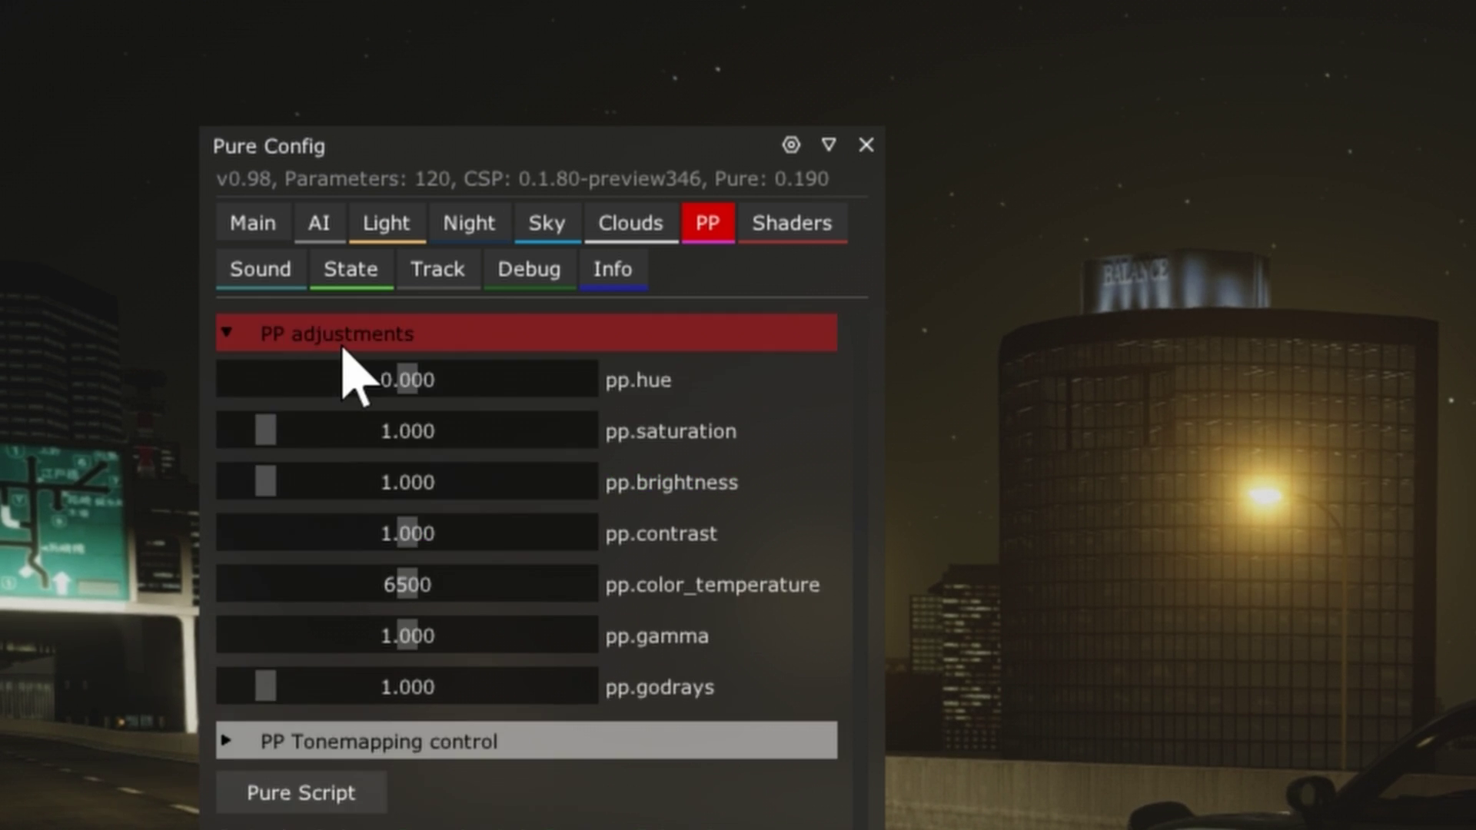
Try out different pp.hue, pp.saturation and pp.brightness values and reset each to its default.
drag(400, 380, 426, 395)
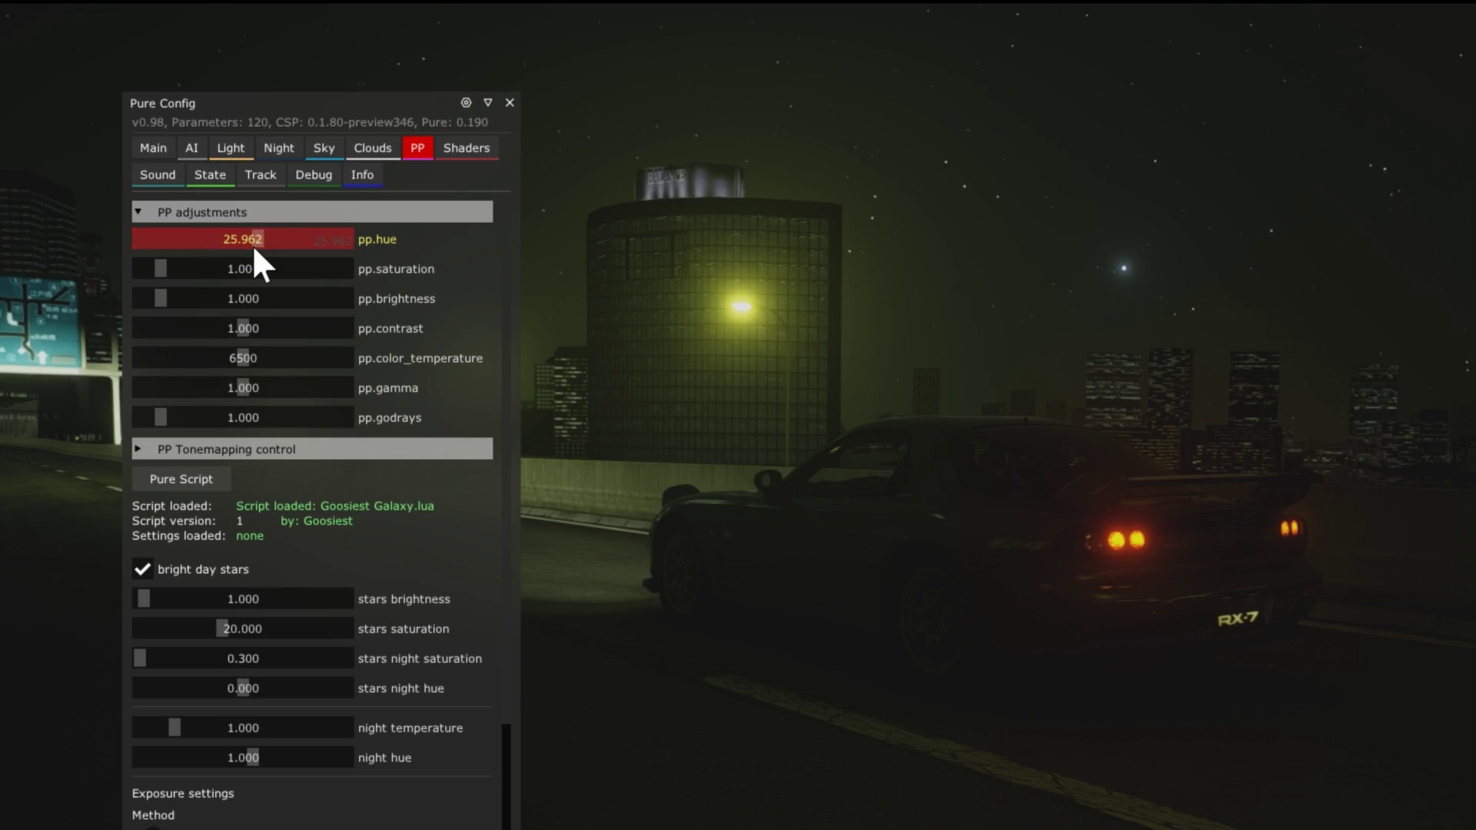
right_click(252, 245)
drag(209, 266, 191, 297)
right_click(200, 263)
right_click(205, 302)
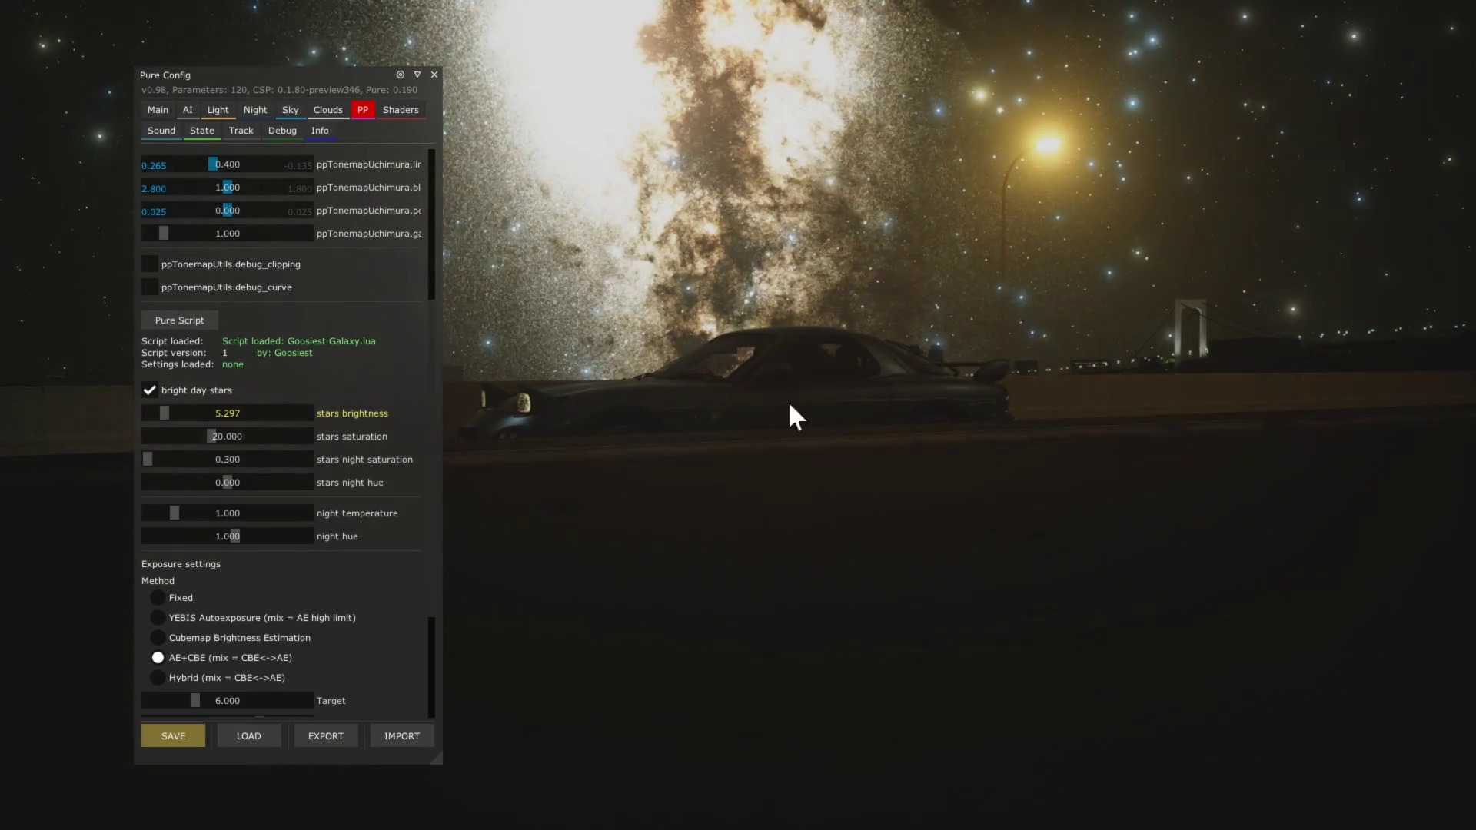
Try a higher stars brightness and reset it, and adjust the stars night saturation and stars saturation of the Goosiest Galaxy script.
drag(155, 416, 303, 430)
right_click(182, 416)
mouse_move(148, 459)
mouse_down()
mouse_move(182, 458)
mouse_move(151, 455)
mouse_up()
drag(296, 436, 255, 442)
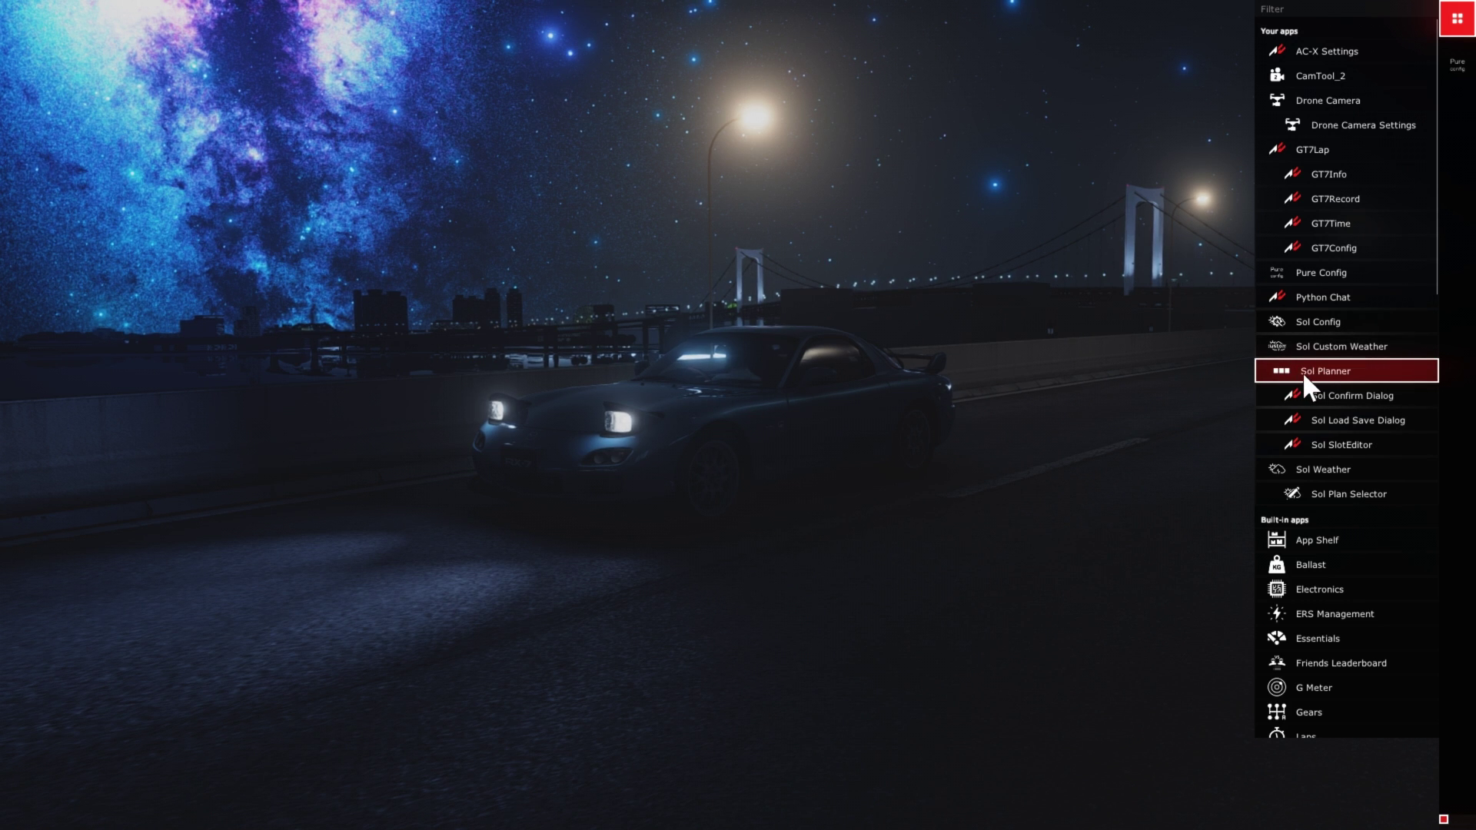
Open Sol Planner and preview the filter at dawn, sunrise and morning, returning the time to between night and dawn.
click(1302, 372)
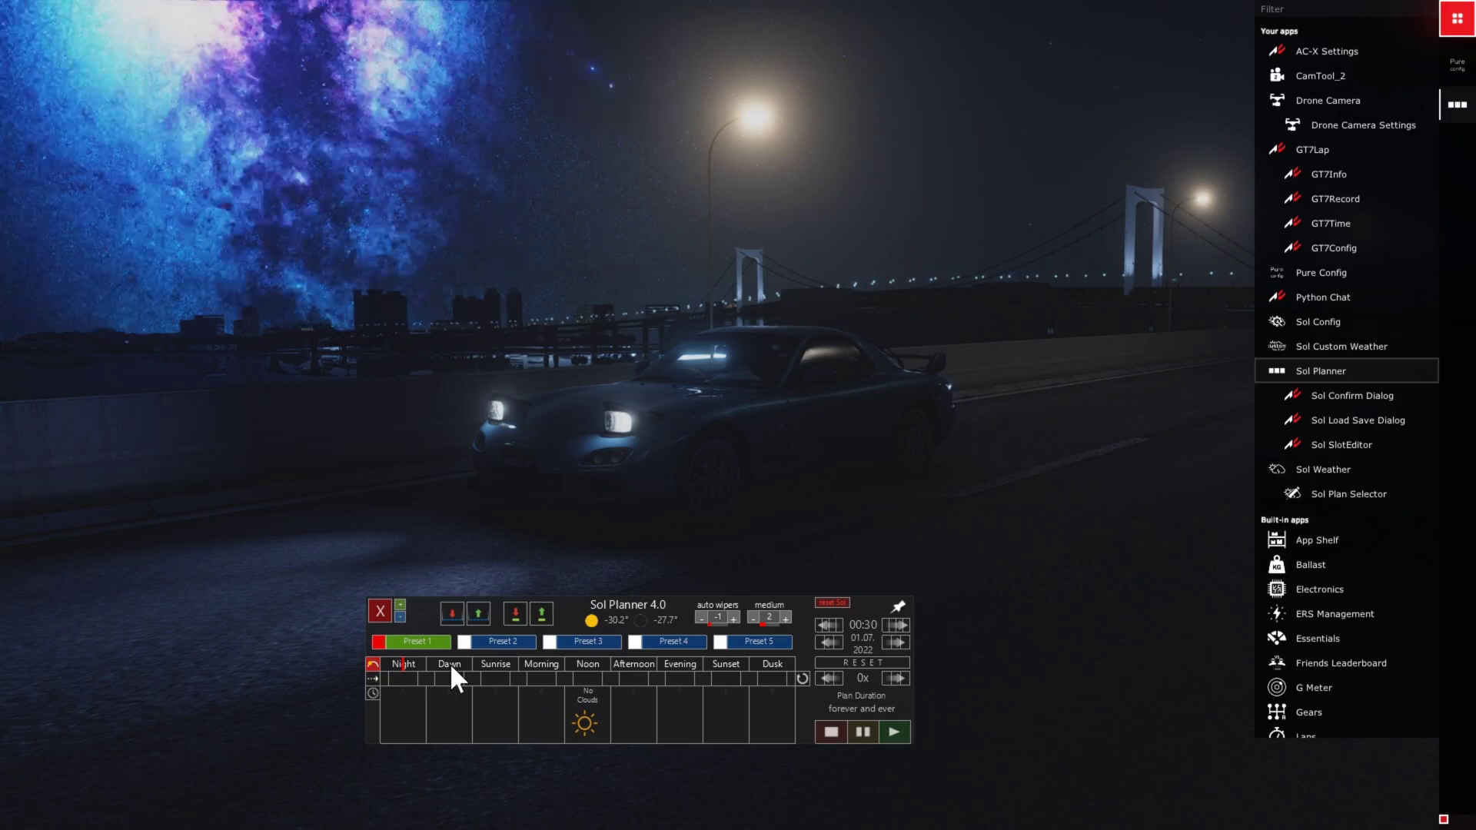
click(450, 663)
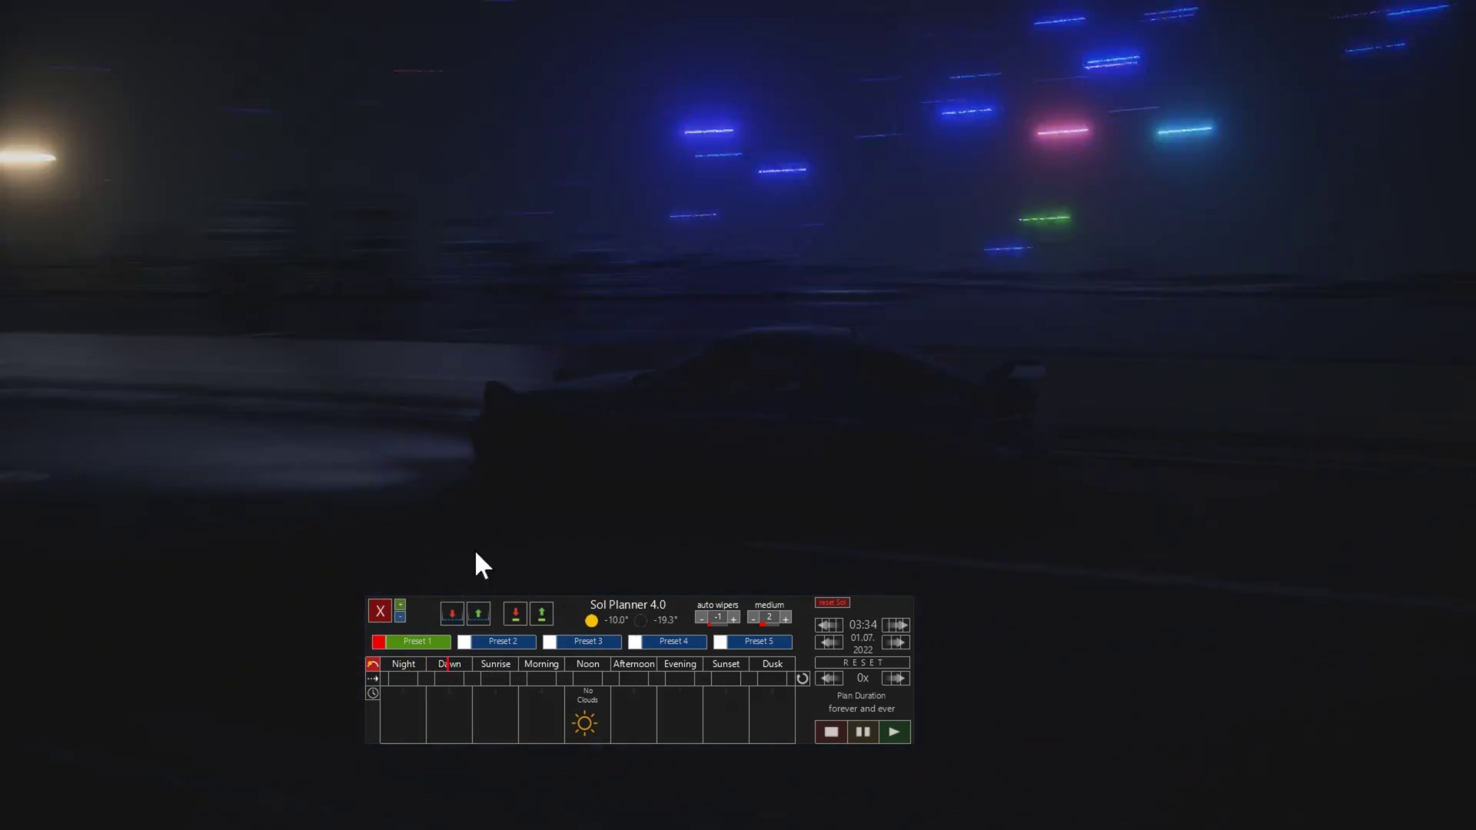
click(490, 665)
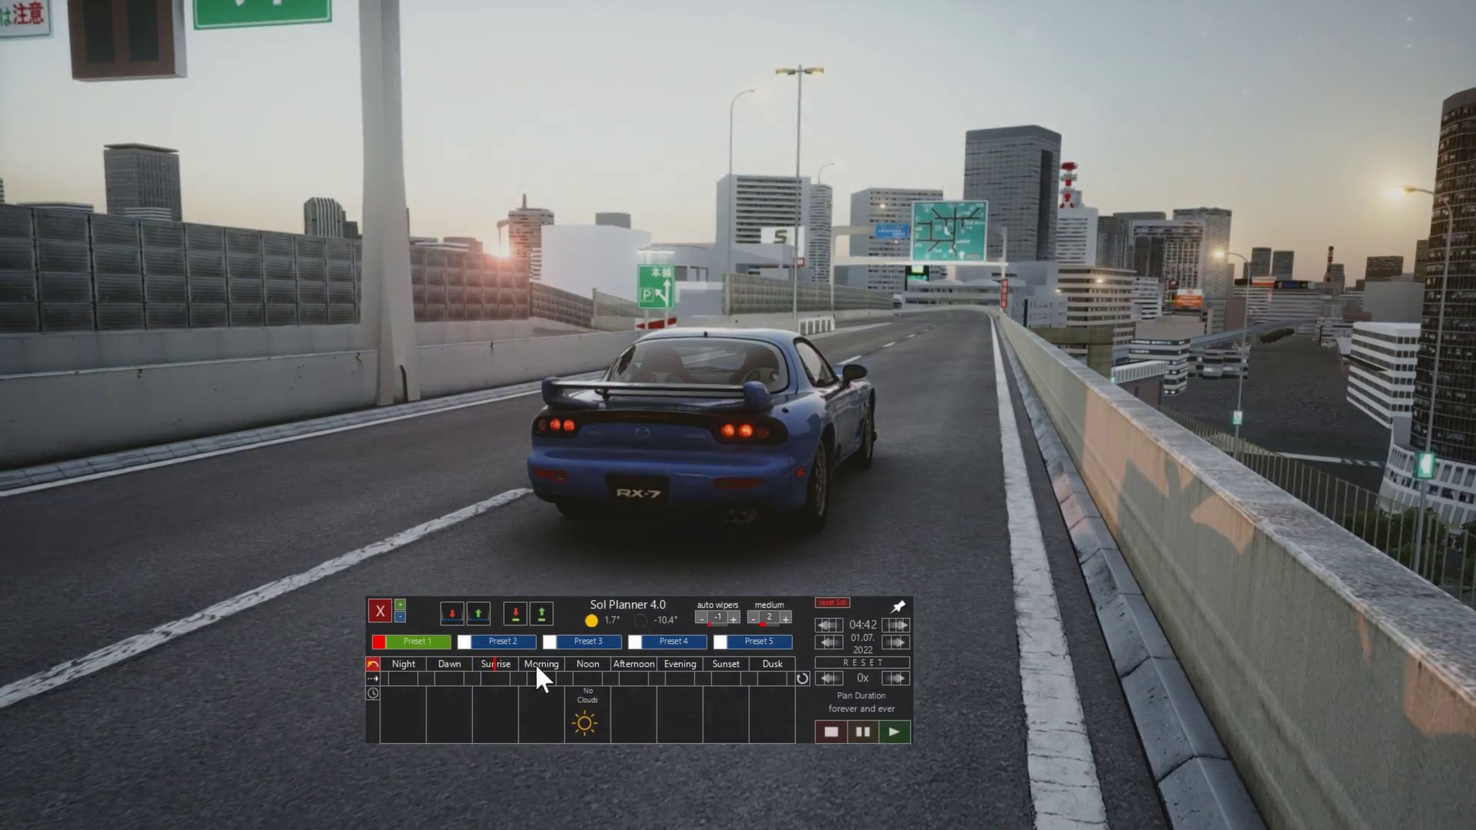
click(537, 666)
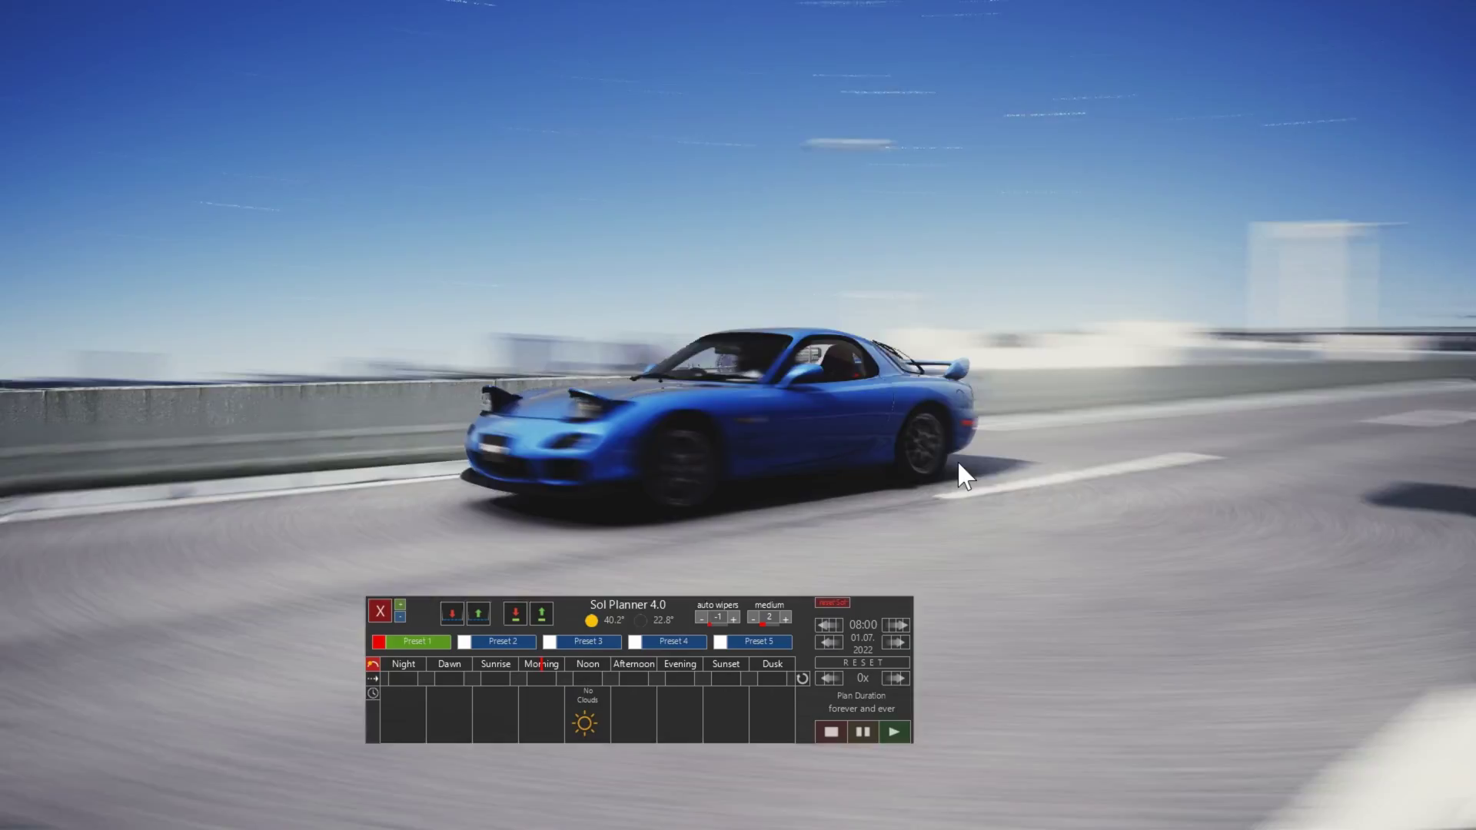
click(426, 669)
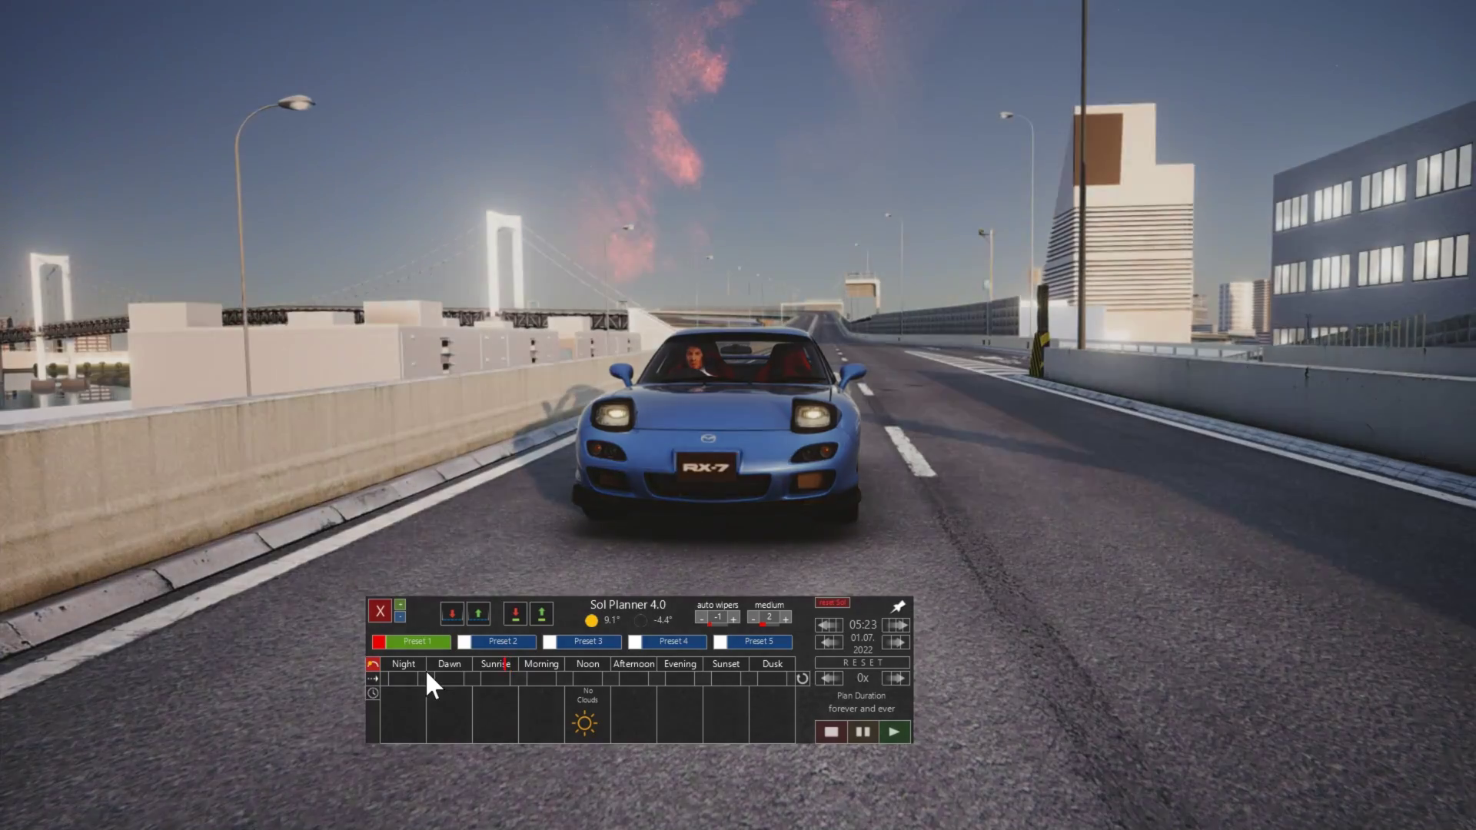